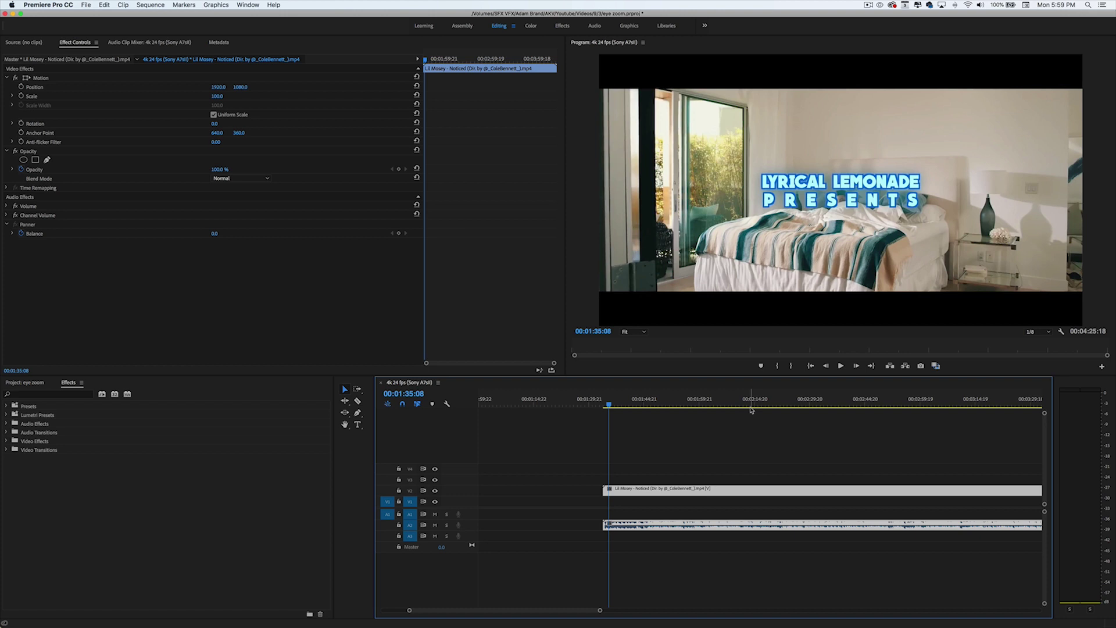
Step: Scrub the timeline to 00:03:10:15, the first frame where the close-up's eyes glow white
{"action": "left_click", "coordinate": [755, 405]}
{"action": "left_click_drag", "start_coordinate": [754, 405], "coordinate": [954, 402]}
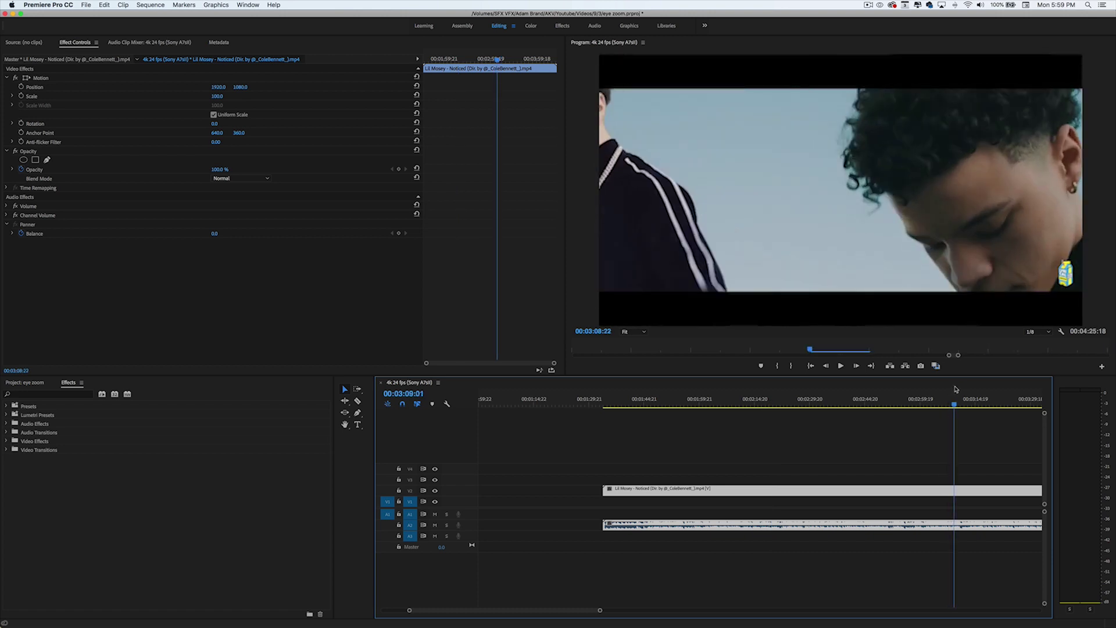
{"action": "key", "text": "space"}
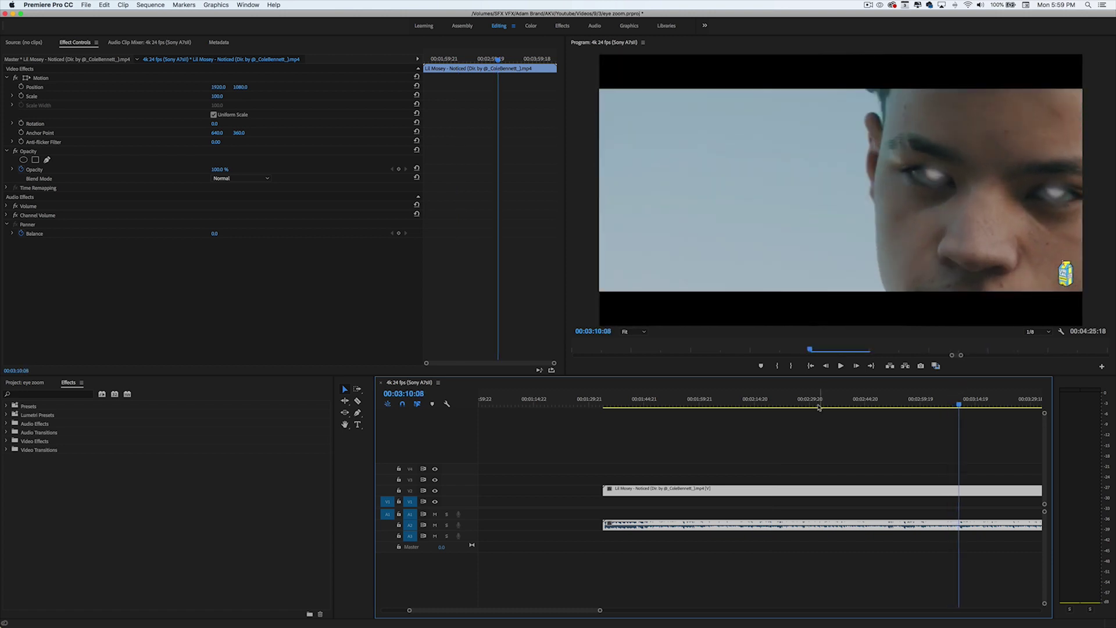
{"action": "scroll", "coordinate": [819, 407], "scroll_direction": "right", "scroll_amount": 5}
{"action": "scroll", "coordinate": [808, 408], "scroll_direction": "left", "scroll_amount": 2}
{"action": "scroll", "coordinate": [806, 408], "scroll_direction": "left", "scroll_amount": 1}
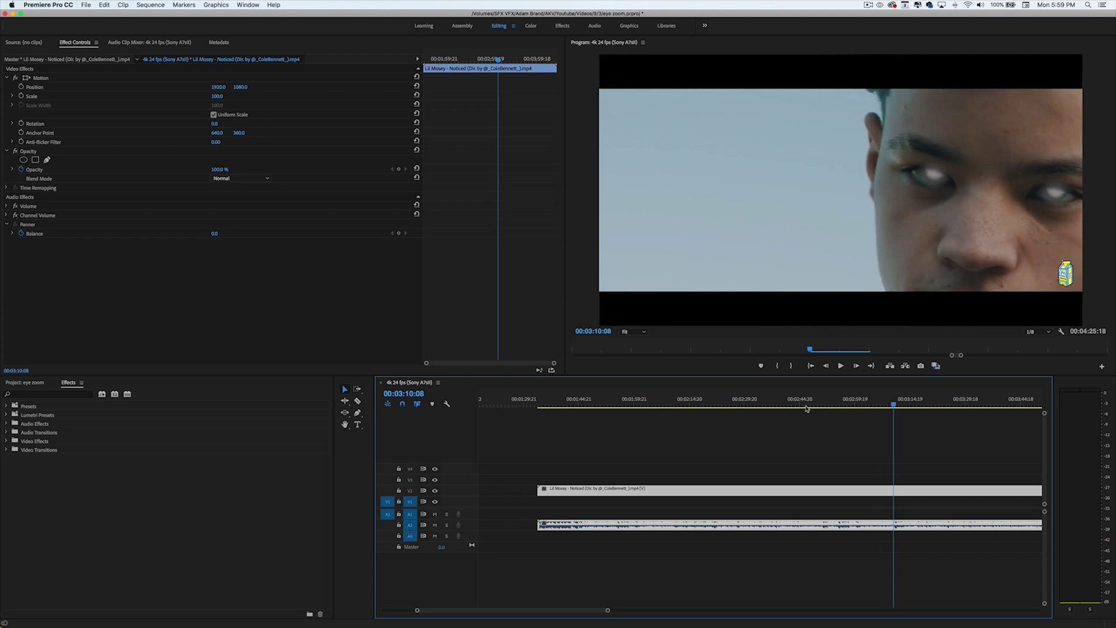
{"action": "left_click_drag", "start_coordinate": [893, 406], "coordinate": [895, 407]}
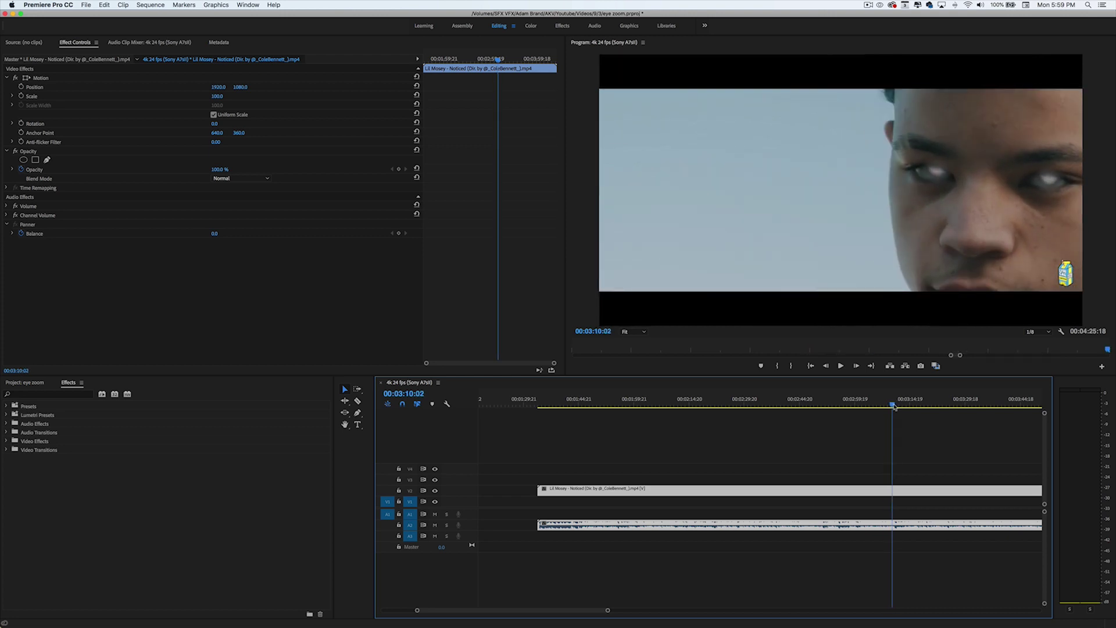
{"action": "left_click_drag", "start_coordinate": [895, 407], "coordinate": [709, 406]}
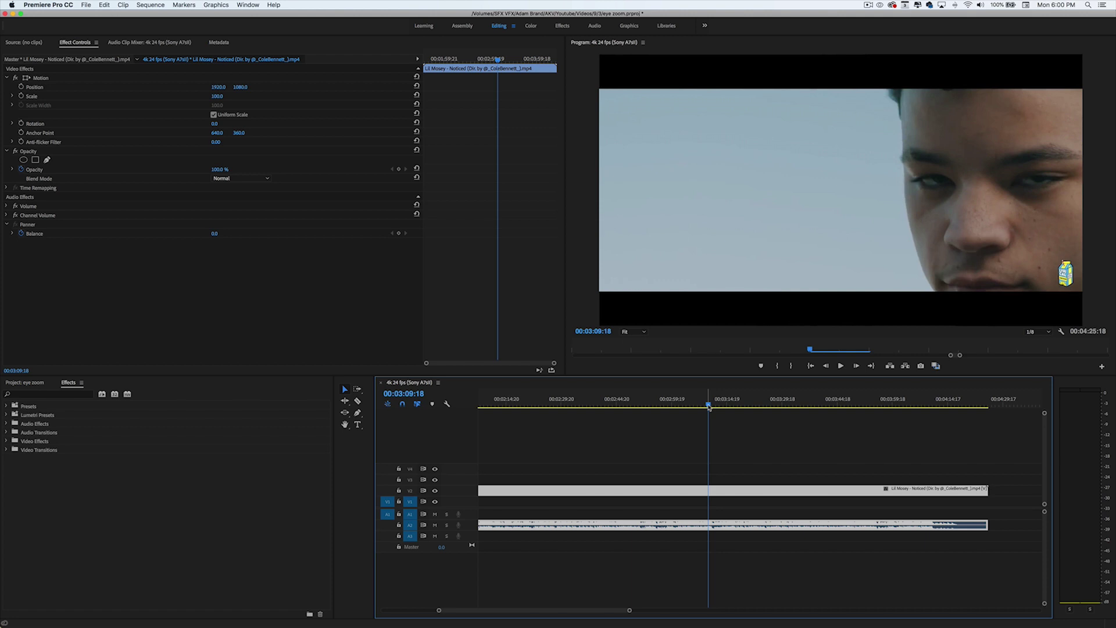
{"action": "left_click_drag", "start_coordinate": [709, 406], "coordinate": [709, 407]}
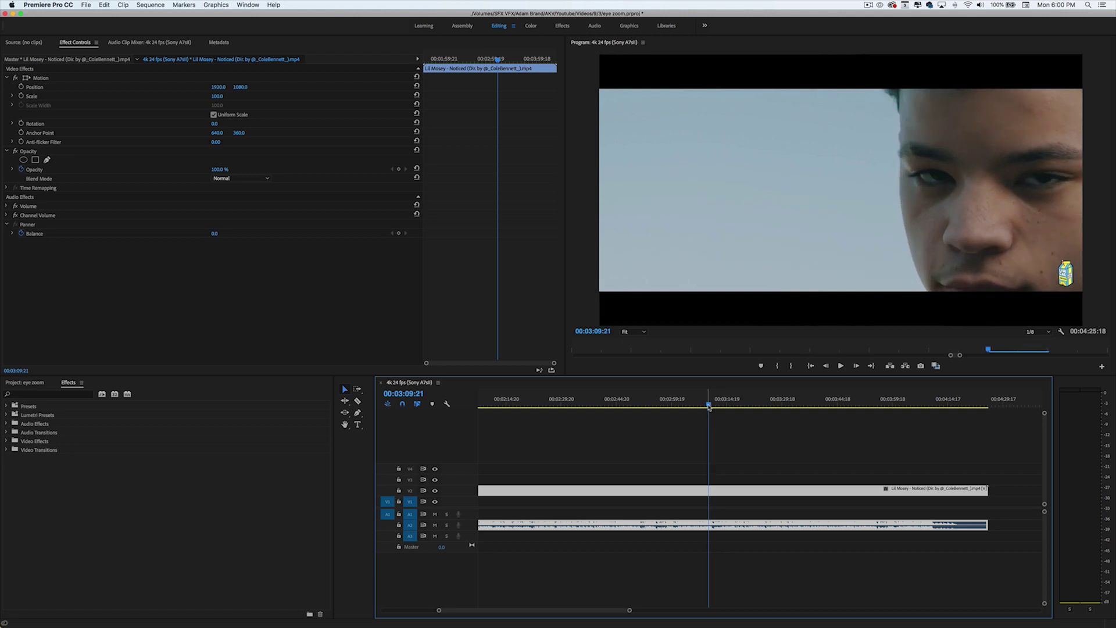
{"action": "left_click_drag", "start_coordinate": [709, 407], "coordinate": [710, 407]}
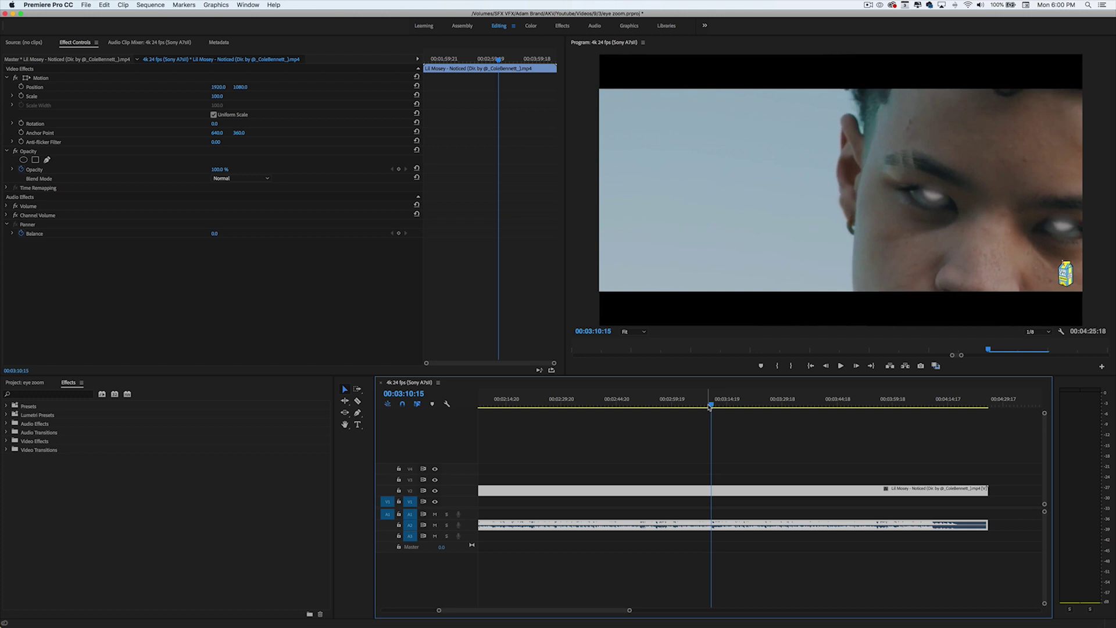
Step: Cut at the glowing-eyes frame, add a Frame Hold, and copy it aligned onto the track above
{"action": "key", "text": "super+k"}
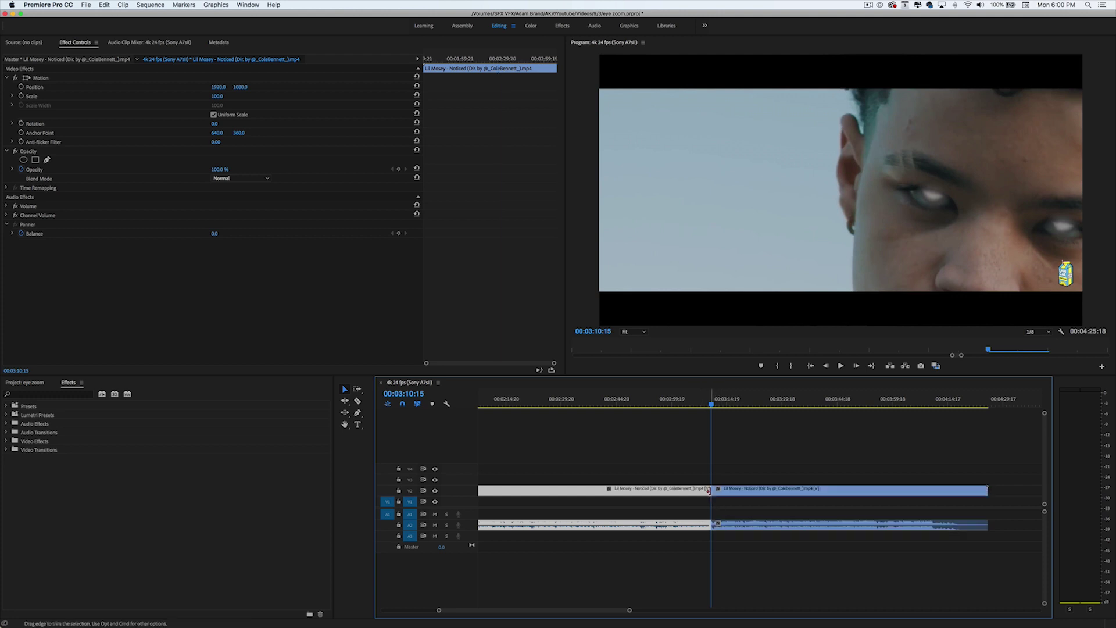
{"action": "key", "text": "Left"}
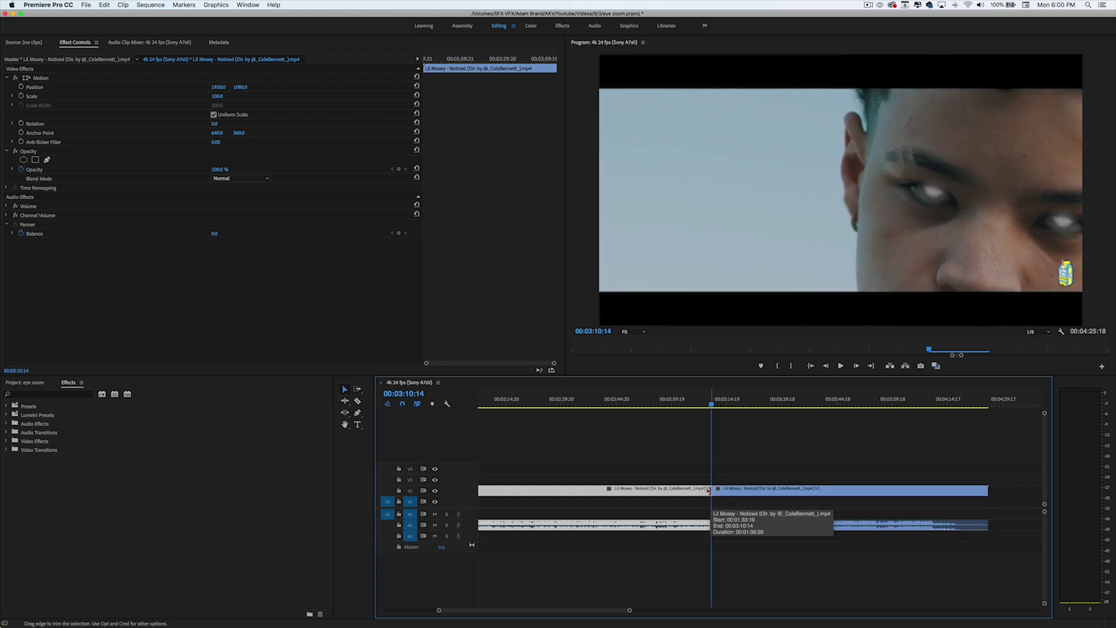
{"action": "key", "text": "="}
{"action": "key", "text": "="}
{"action": "key", "text": "="}
{"action": "key", "text": "="}
{"action": "key", "text": "="}
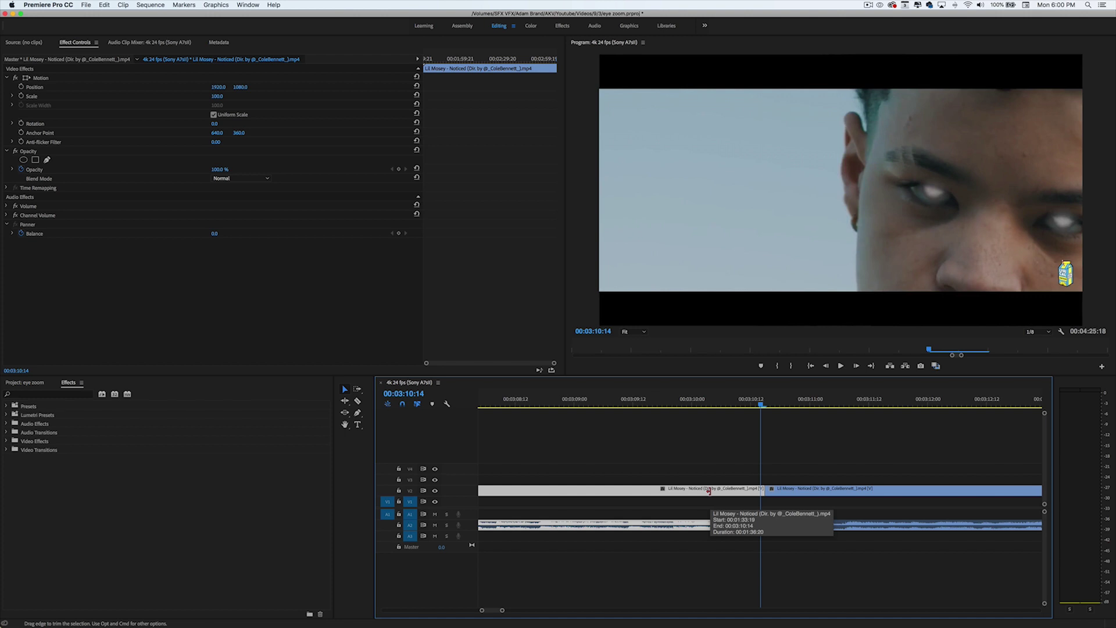
{"action": "key", "text": "="}
{"action": "key", "text": "="}
{"action": "right_click", "coordinate": [766, 489]}
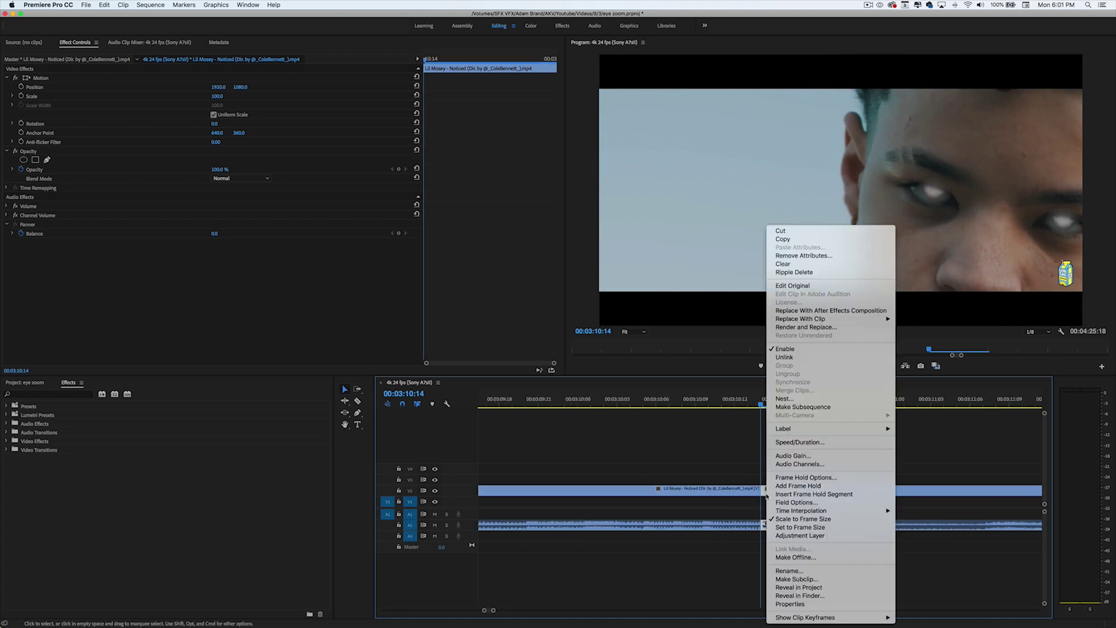
{"action": "left_click", "coordinate": [780, 489]}
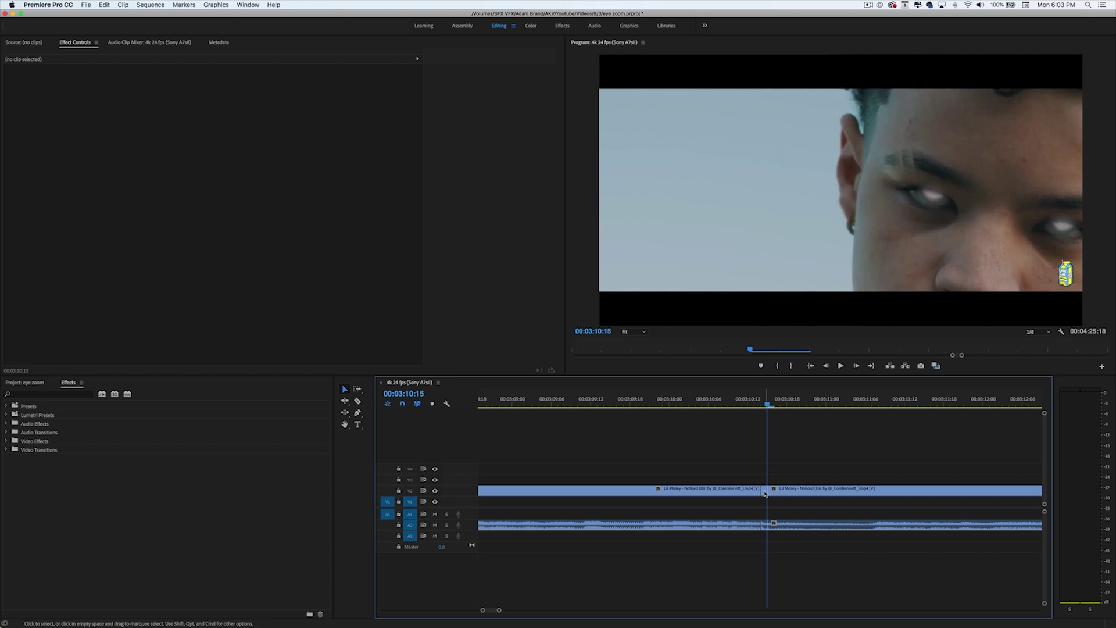
{"action": "left_click_drag", "start_coordinate": [765, 493], "coordinate": [909, 465]}
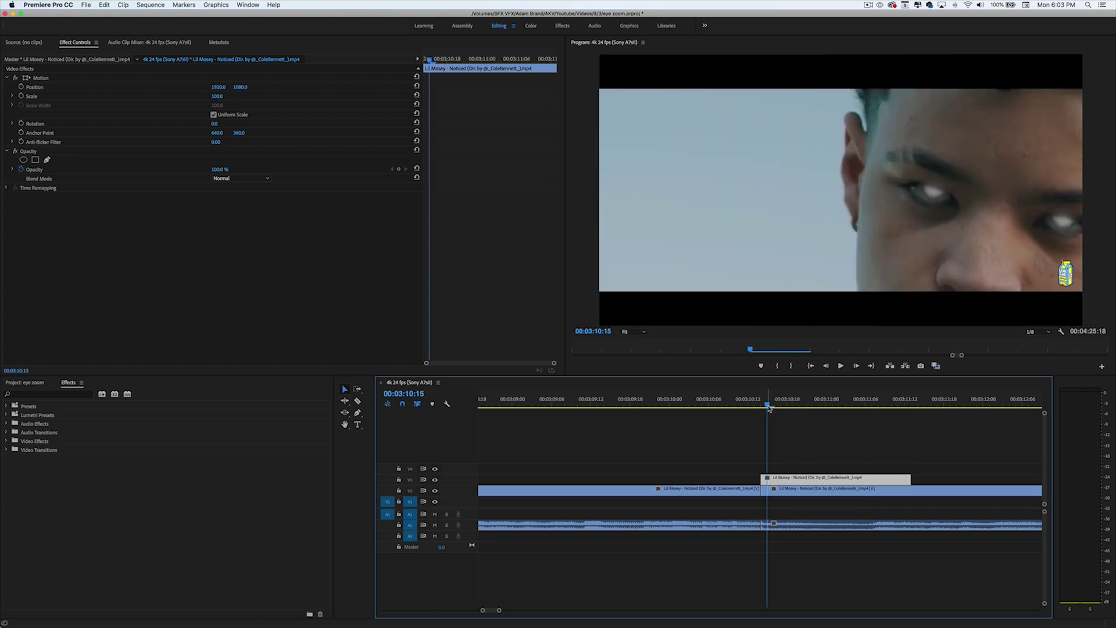
{"action": "left_click_drag", "start_coordinate": [779, 481], "coordinate": [786, 482]}
Step: Play back the cut and extend the upper frozen frame to 00:00:01:10 into the next shot
{"action": "scroll", "coordinate": [697, 442], "scroll_direction": "right", "scroll_amount": 3}
{"action": "left_click_drag", "start_coordinate": [630, 402], "coordinate": [617, 410]}
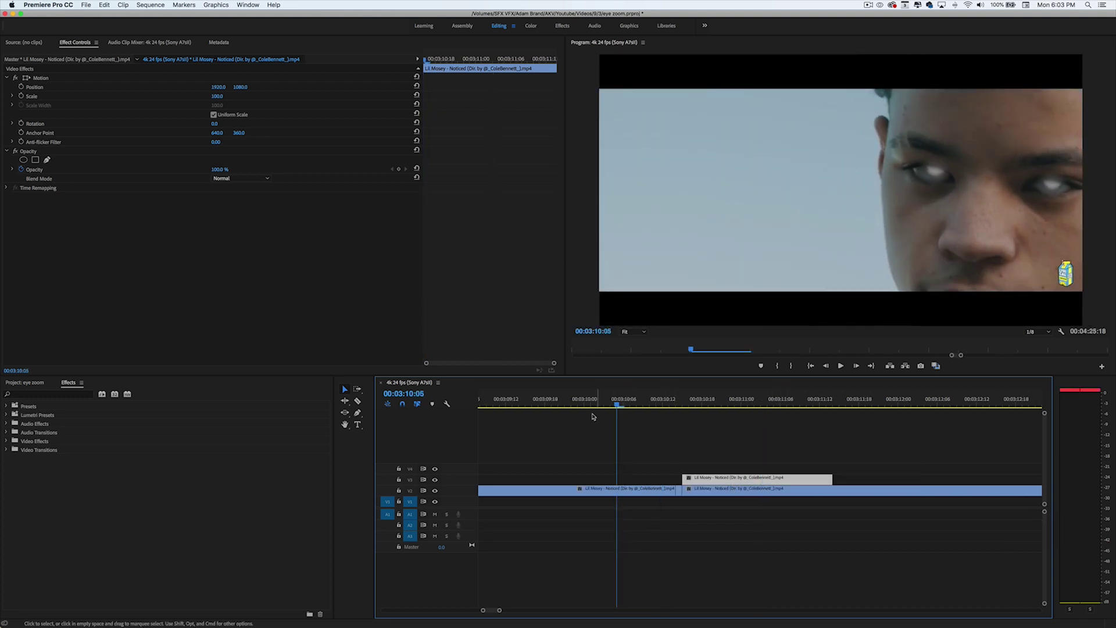
{"action": "key", "text": "space"}
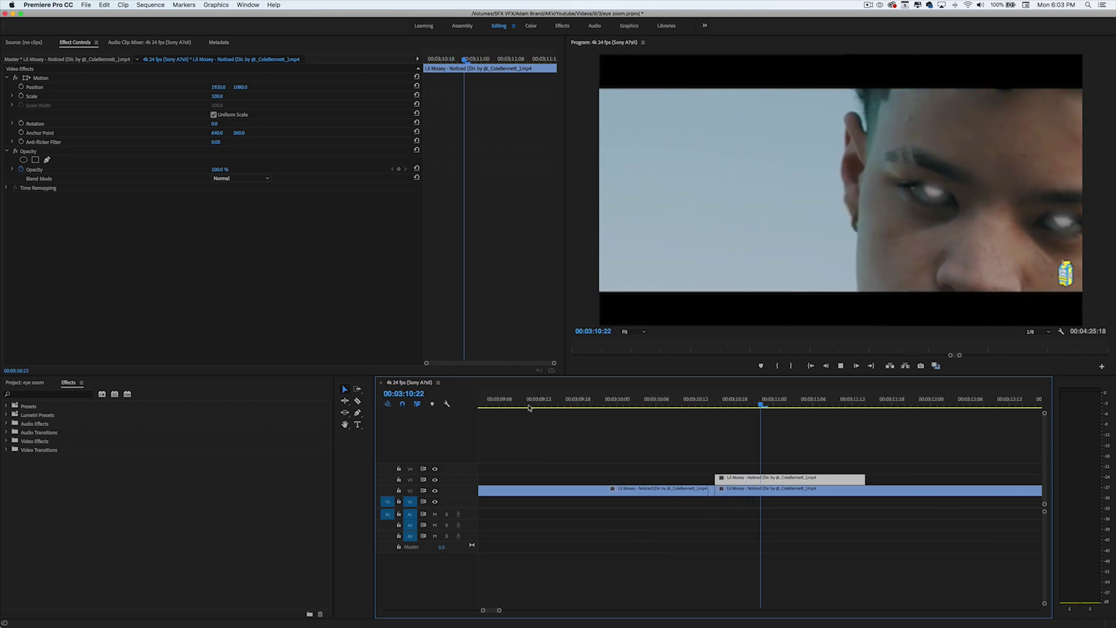
{"action": "key", "text": "space"}
{"action": "key", "text": "Up"}
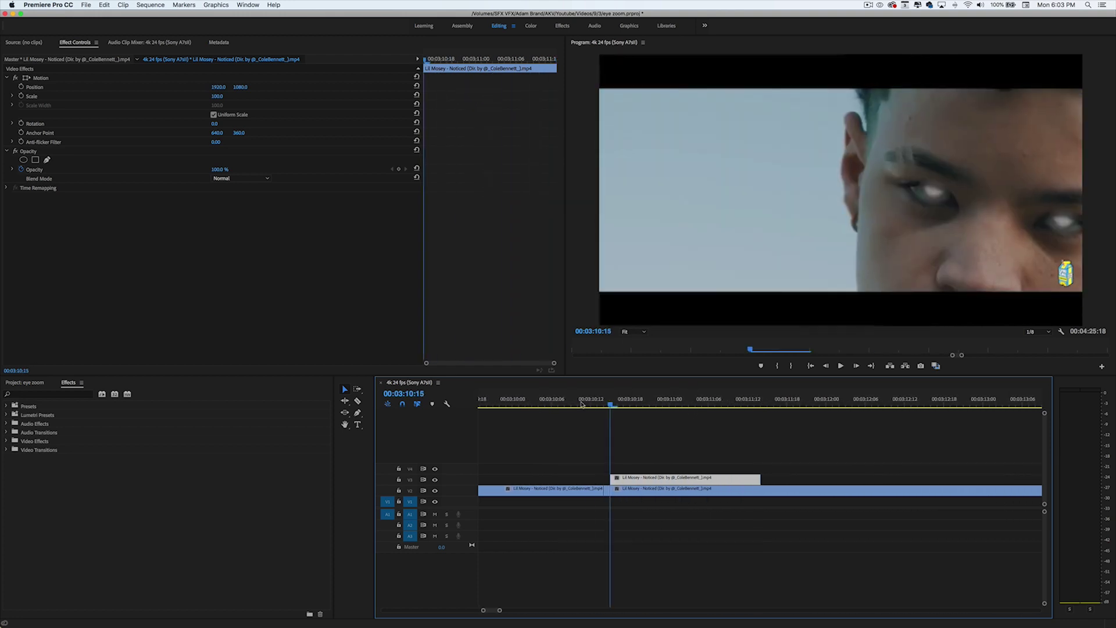
{"action": "key", "text": "space"}
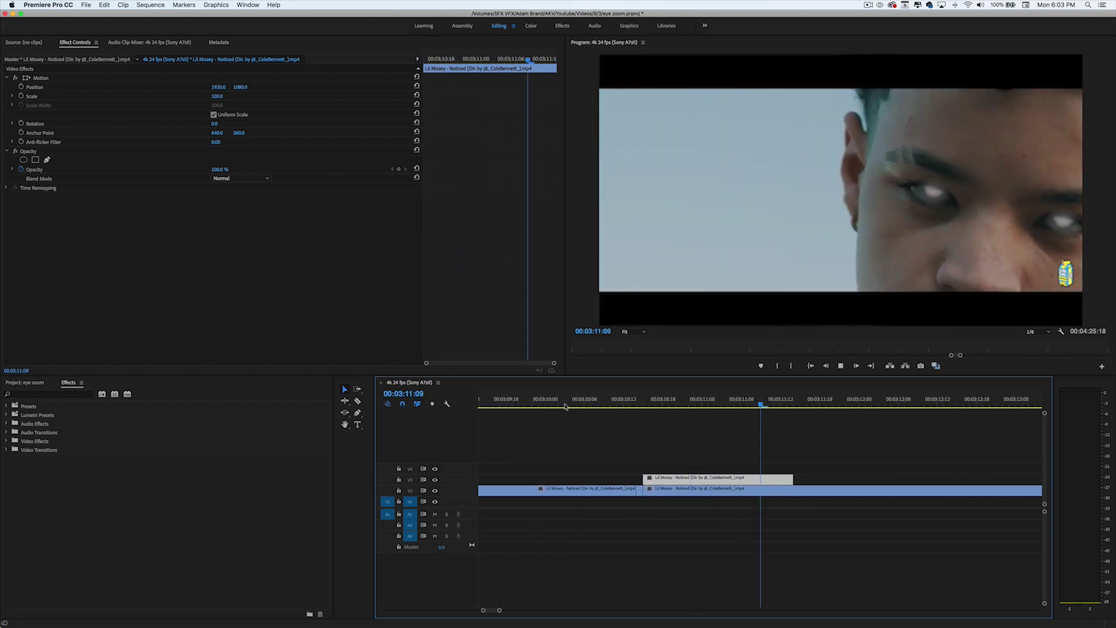
{"action": "key", "text": "space"}
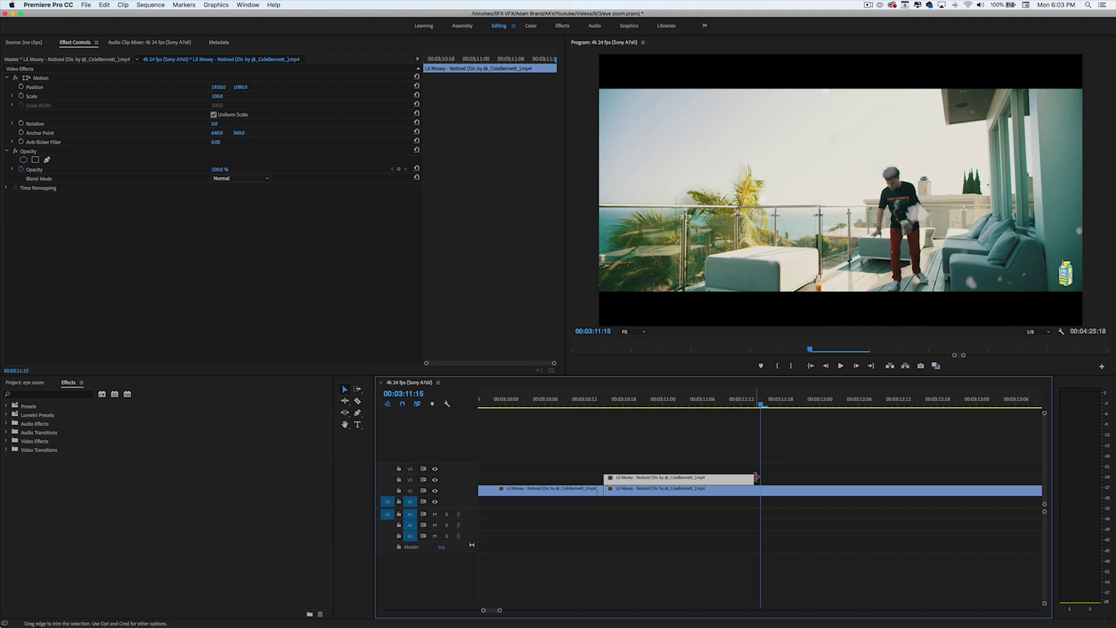
{"action": "left_click_drag", "start_coordinate": [755, 478], "coordinate": [826, 477]}
{"action": "left_click_drag", "start_coordinate": [805, 409], "coordinate": [609, 440]}
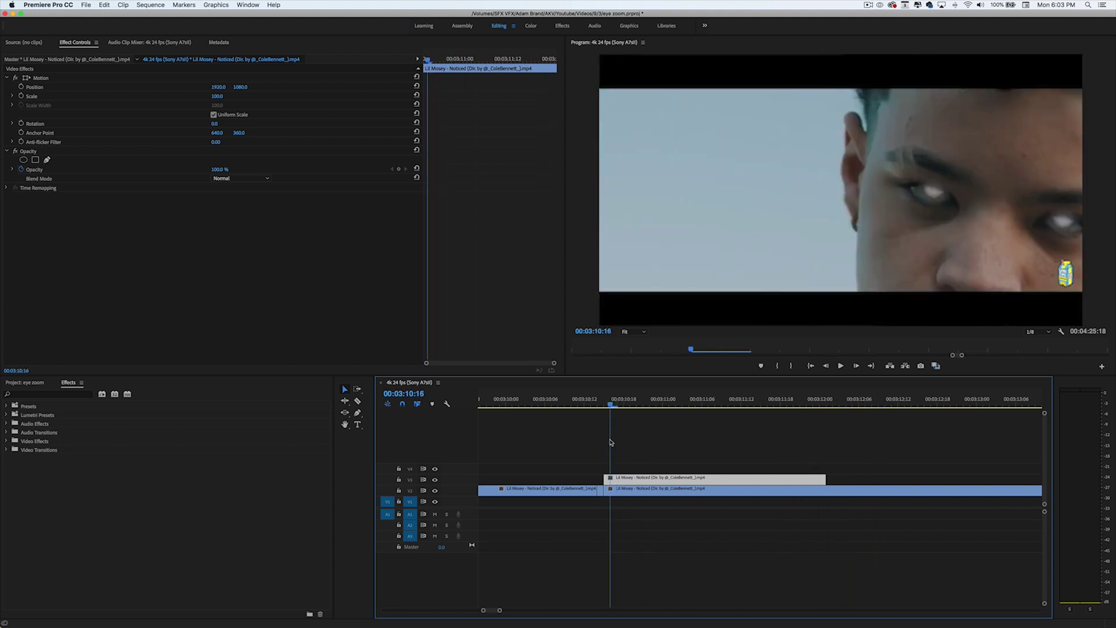
{"action": "key", "text": "Left"}
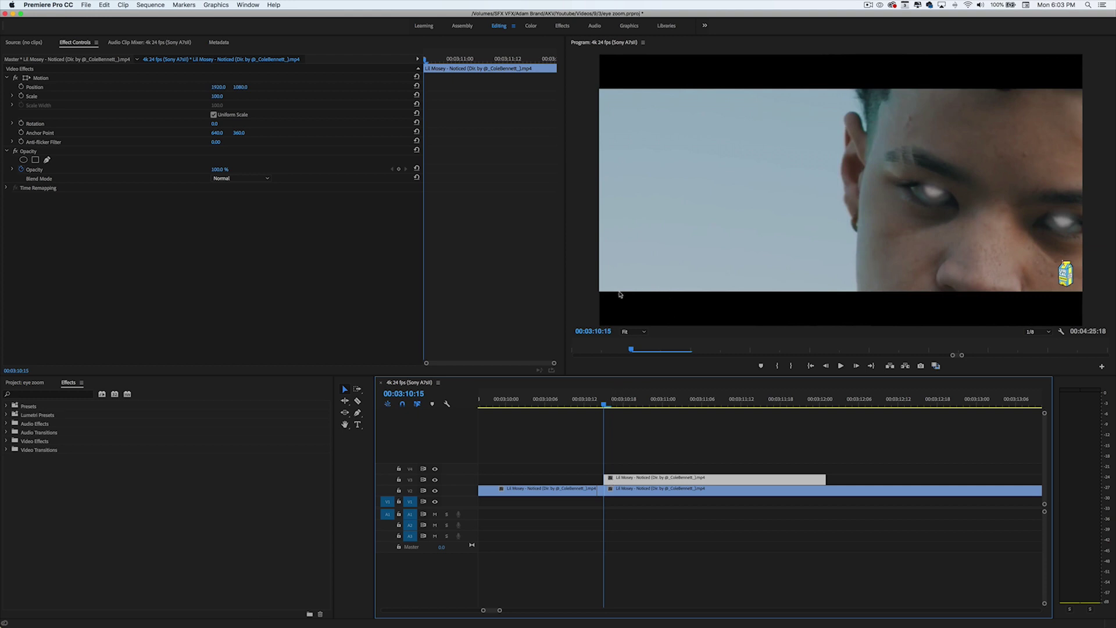
Step: At 200% monitor zoom, draw a freehand opacity mask around one glowing eye on the frozen frame
{"action": "left_click", "coordinate": [635, 333]}
{"action": "left_click", "coordinate": [635, 409]}
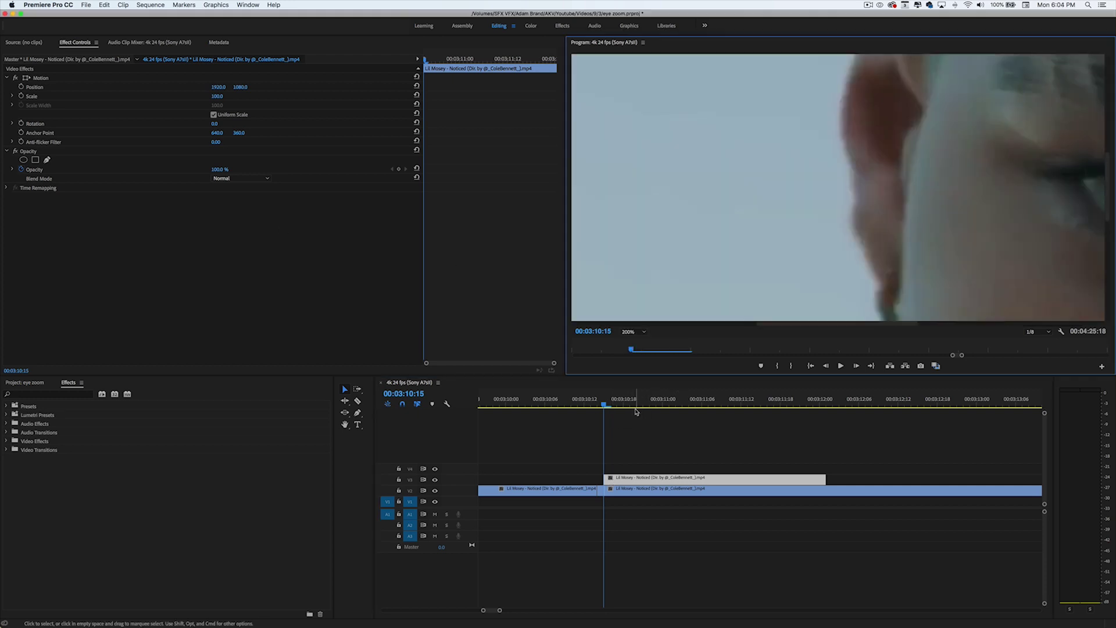
{"action": "left_click_drag", "start_coordinate": [779, 324], "coordinate": [899, 294]}
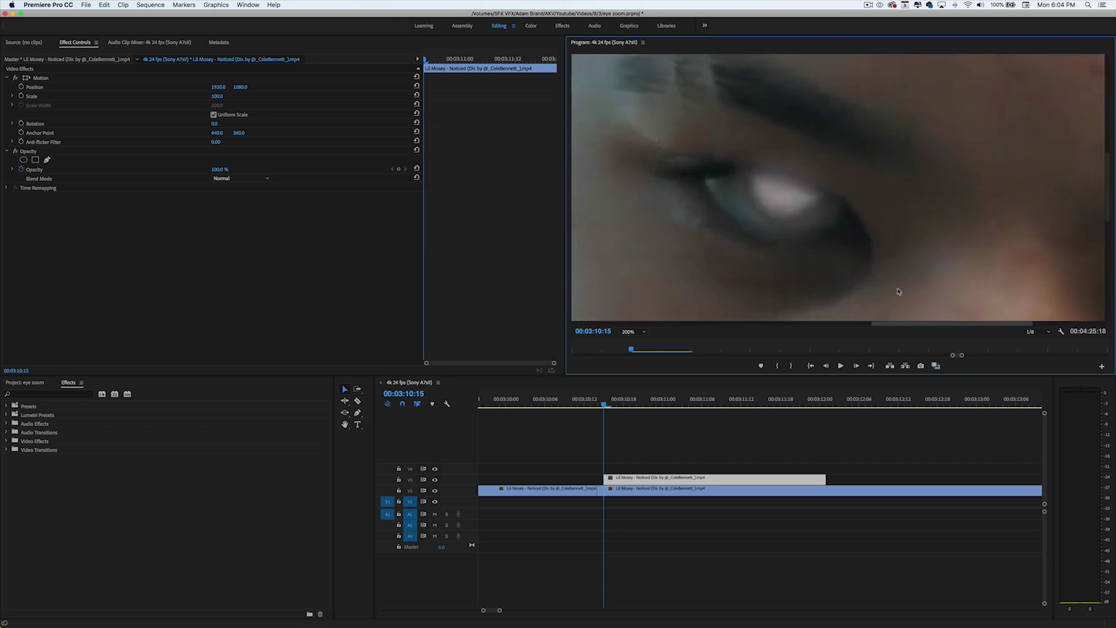
{"action": "left_click", "coordinate": [48, 161]}
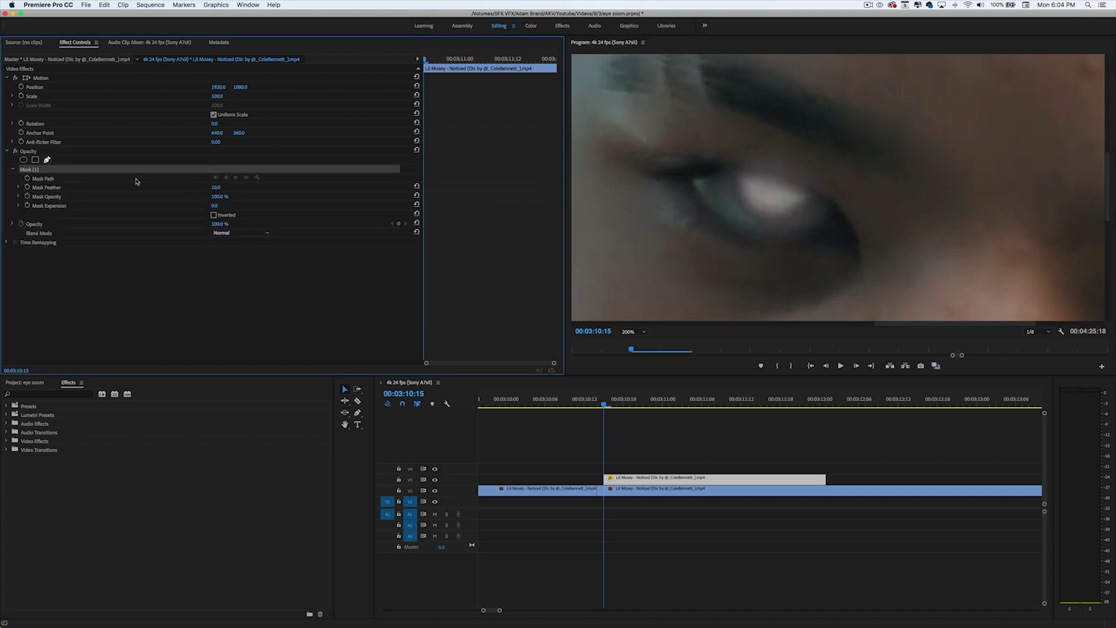
{"action": "left_click", "coordinate": [791, 180]}
{"action": "left_click", "coordinate": [772, 175]}
{"action": "left_click", "coordinate": [749, 171]}
{"action": "left_click", "coordinate": [736, 172]}
{"action": "left_click", "coordinate": [738, 191]}
{"action": "left_click", "coordinate": [752, 211]}
{"action": "left_click", "coordinate": [767, 216]}
{"action": "left_click", "coordinate": [782, 215]}
{"action": "left_click", "coordinate": [799, 206]}
{"action": "left_click", "coordinate": [813, 197]}
{"action": "left_click", "coordinate": [802, 185]}
{"action": "left_click", "coordinate": [792, 180]}
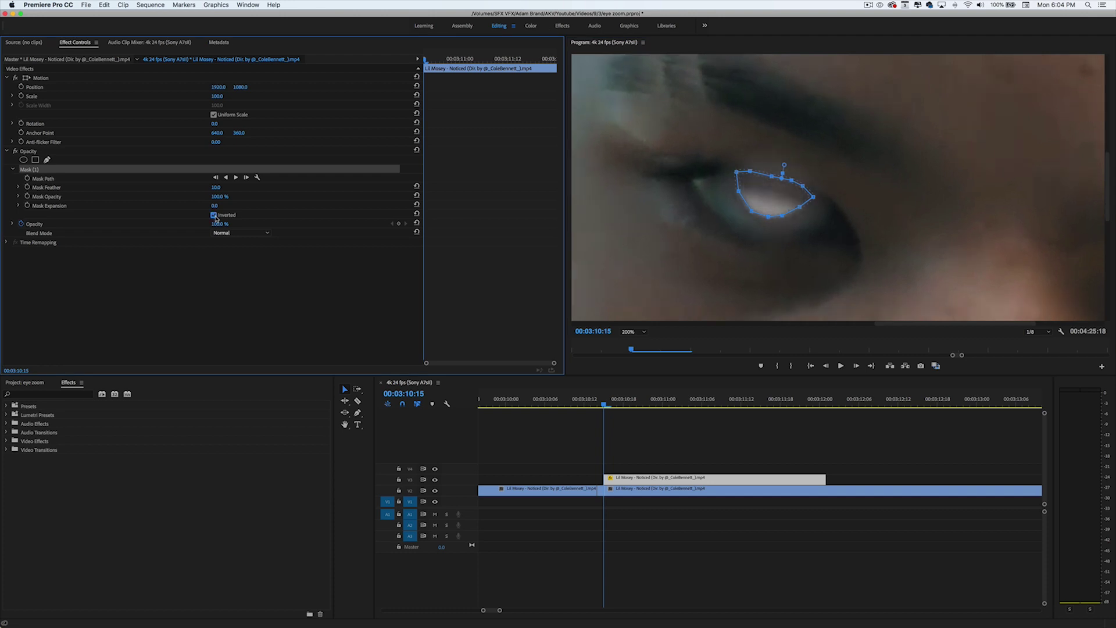
Step: Set the Program monitor back to Fit and place the playhead near 00:03:10:12
{"action": "left_click", "coordinate": [639, 331]}
{"action": "left_click", "coordinate": [636, 340]}
{"action": "left_click", "coordinate": [584, 405]}
Step: Raise the eye mask's feather to 35, review the shot, and duplicate the clip onto the track above
{"action": "key", "text": "space"}
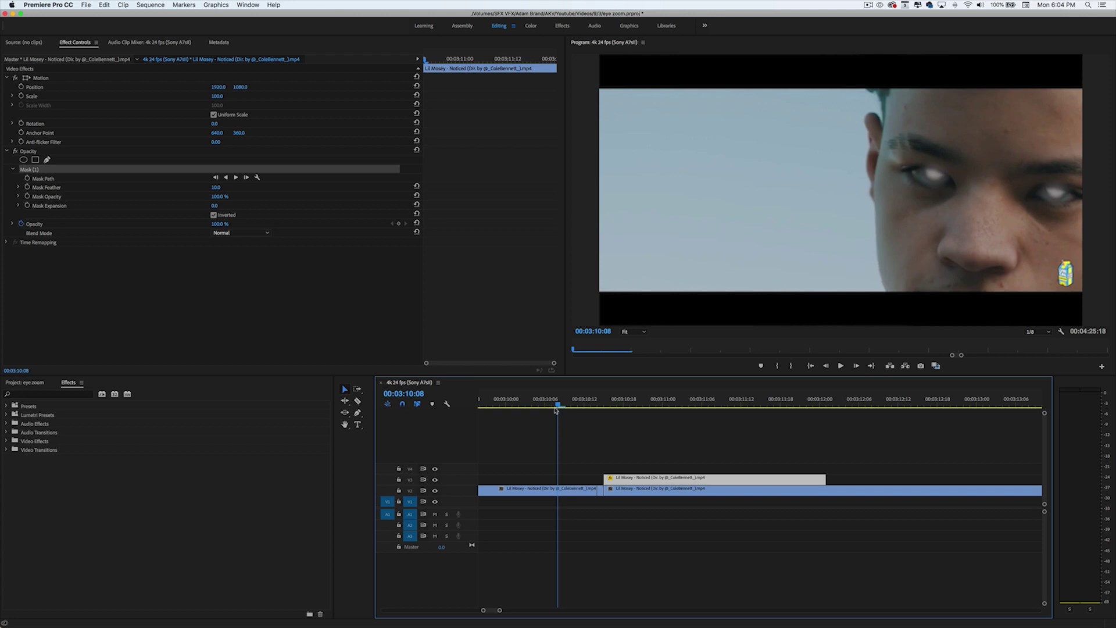
{"action": "key", "text": "space"}
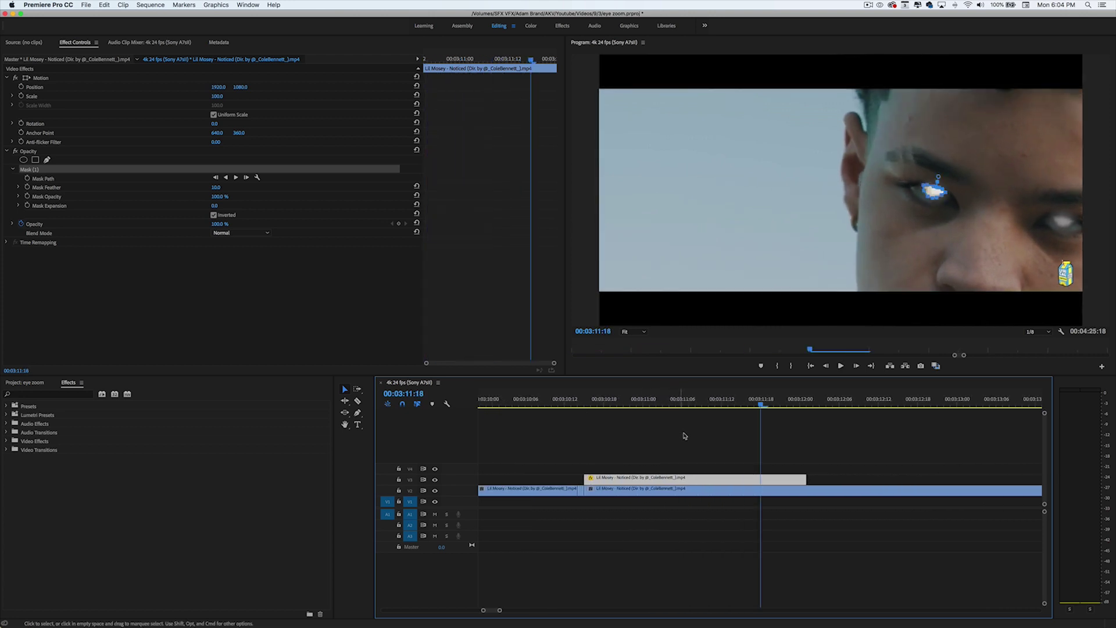
{"action": "left_click", "coordinate": [643, 403]}
{"action": "left_click_drag", "start_coordinate": [648, 403], "coordinate": [598, 403]}
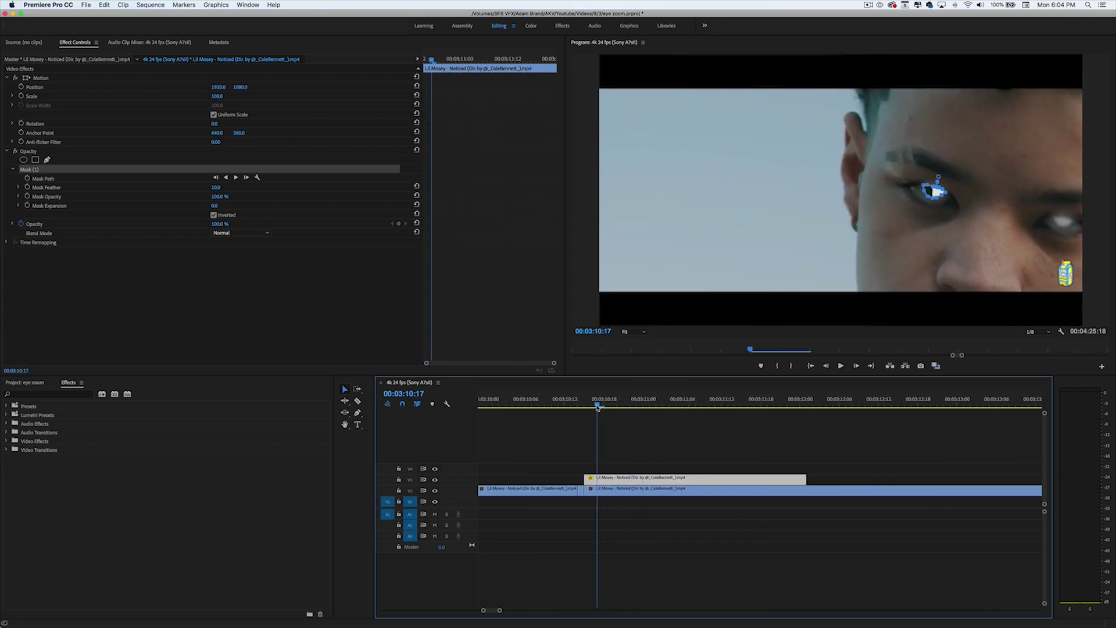
{"action": "left_click", "coordinate": [221, 188]}
{"action": "type", "text": "35"}
{"action": "key", "text": "Return"}
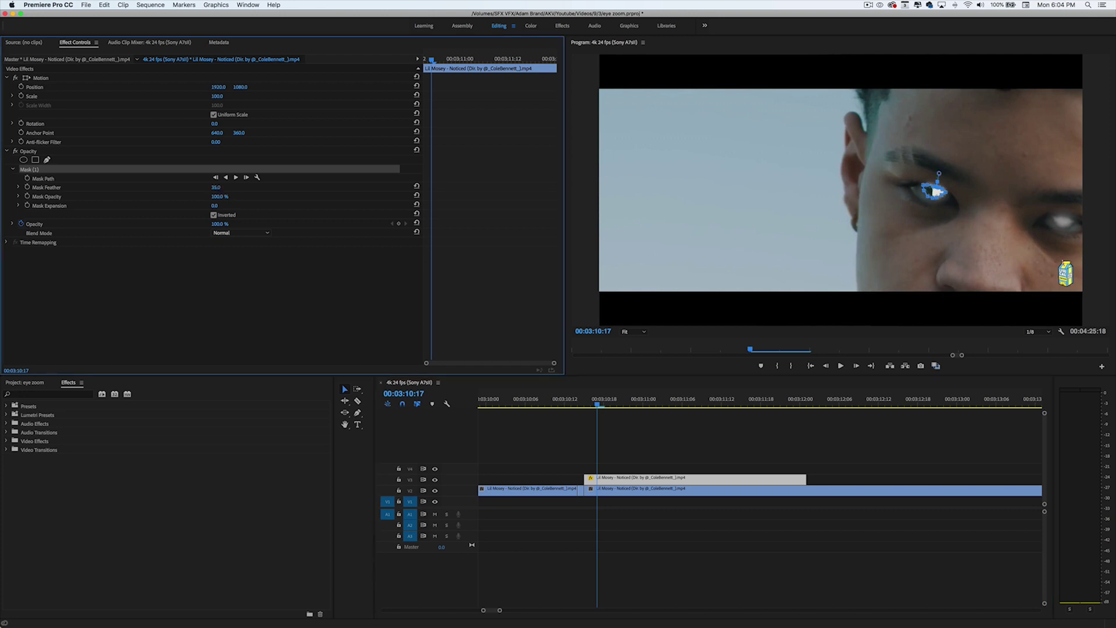
{"action": "left_click_drag", "start_coordinate": [601, 408], "coordinate": [762, 407]}
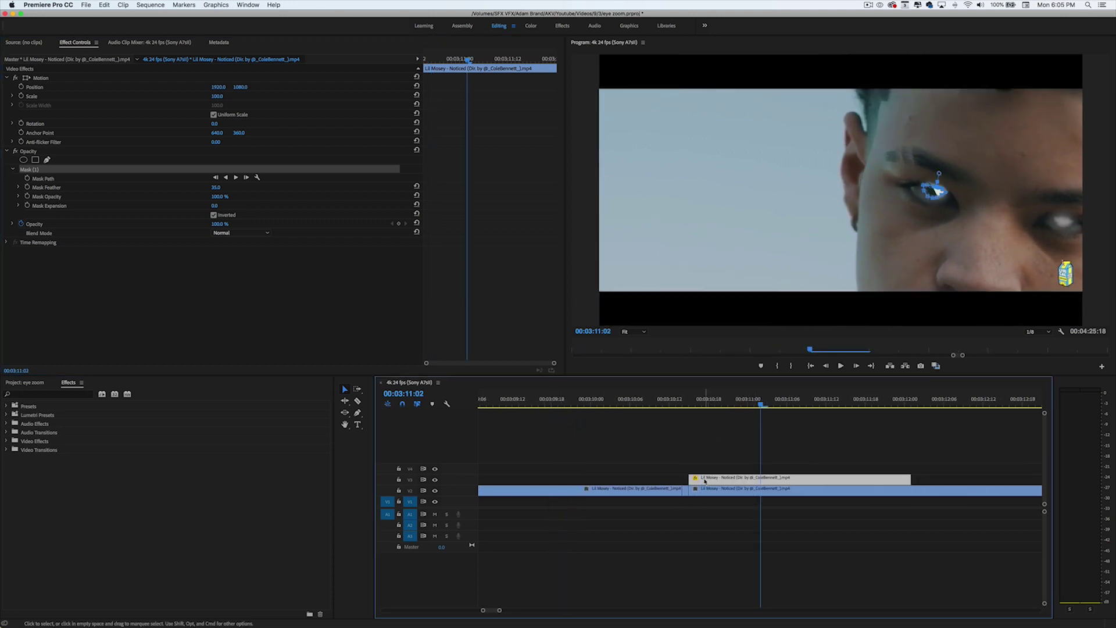
{"action": "left_click_drag", "start_coordinate": [705, 477], "coordinate": [704, 474], "text": "alt"}
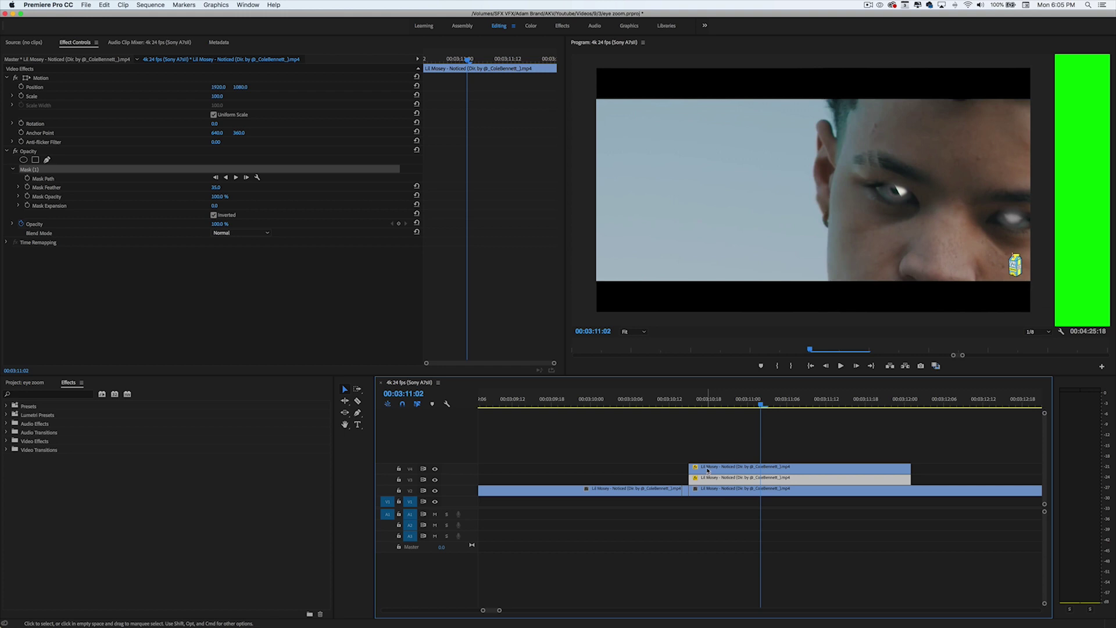
Step: Trim the duplicated eye clip to end at the playhead and delete its mask
{"action": "left_click", "coordinate": [697, 406]}
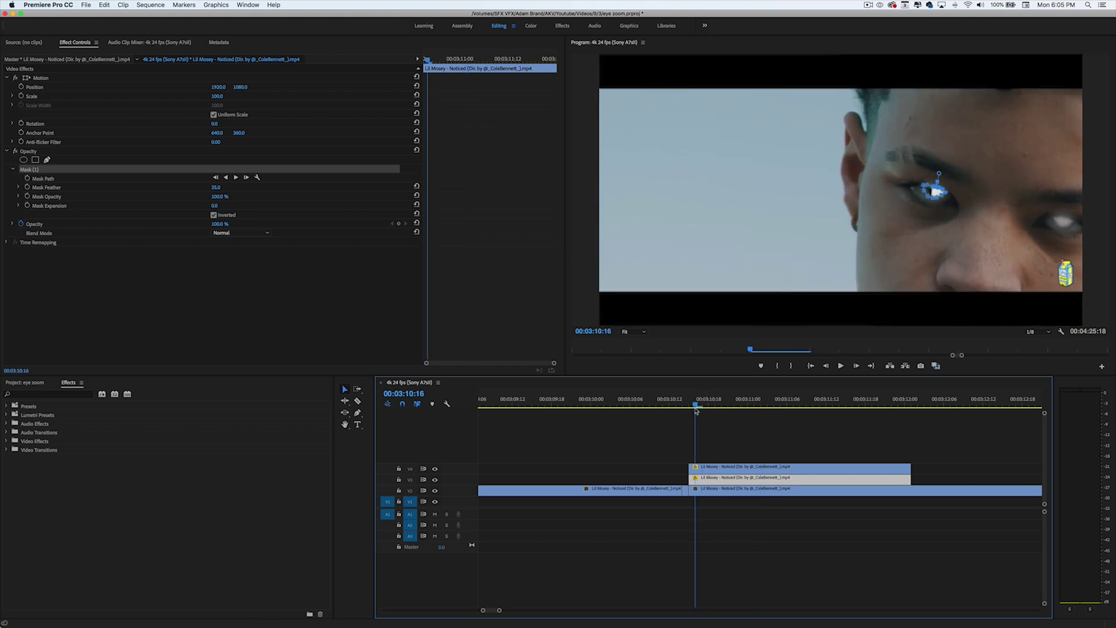
{"action": "left_click", "coordinate": [708, 470]}
{"action": "key", "text": "Right"}
{"action": "key", "text": "Right"}
{"action": "key", "text": "Right"}
{"action": "key", "text": "Right"}
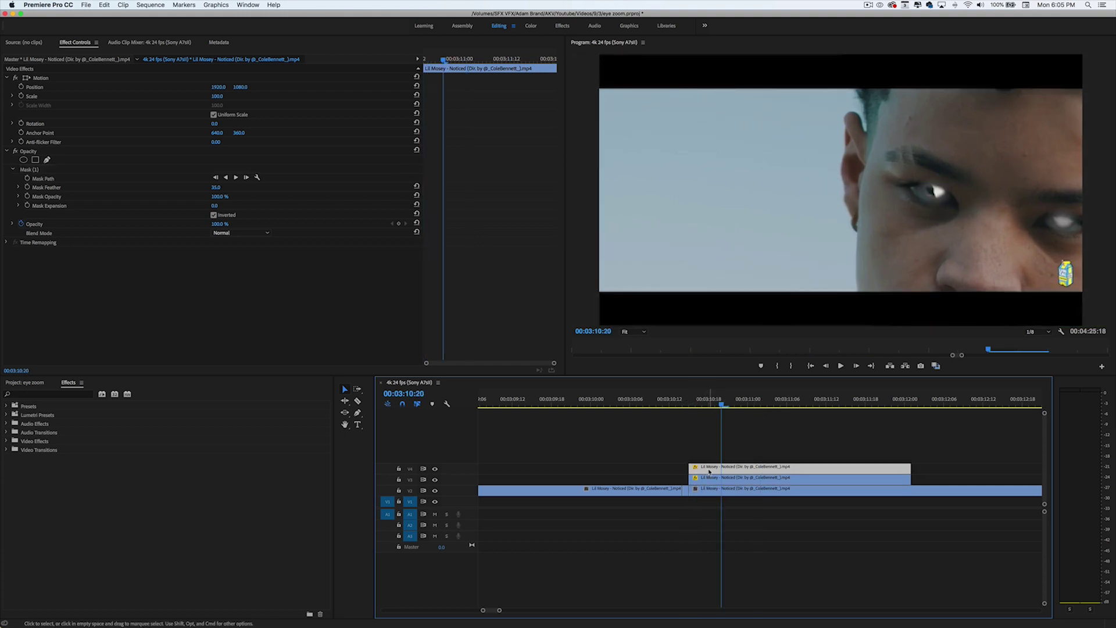
{"action": "key", "text": "w"}
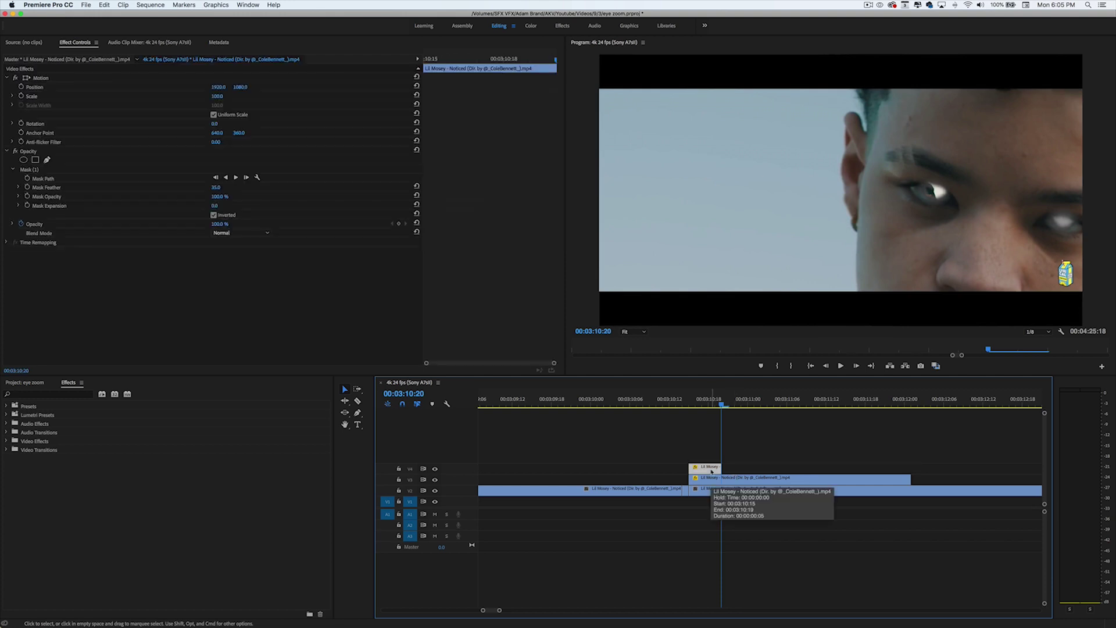
{"action": "left_click", "coordinate": [58, 169]}
{"action": "key", "text": "Delete"}
Step: Add a Cross Dissolve to the copy's end, preview the fade, and select both eye clips
{"action": "left_click", "coordinate": [717, 468]}
{"action": "key", "text": "super+d"}
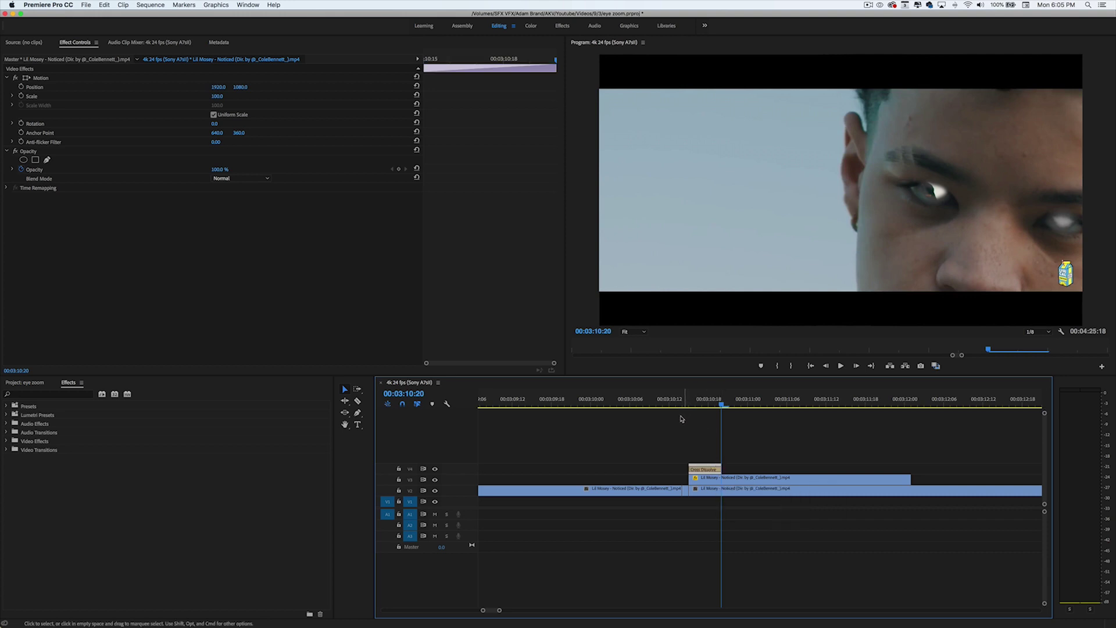
{"action": "left_click", "coordinate": [623, 405]}
{"action": "left_click_drag", "start_coordinate": [625, 405], "coordinate": [693, 401]}
{"action": "key", "text": "space"}
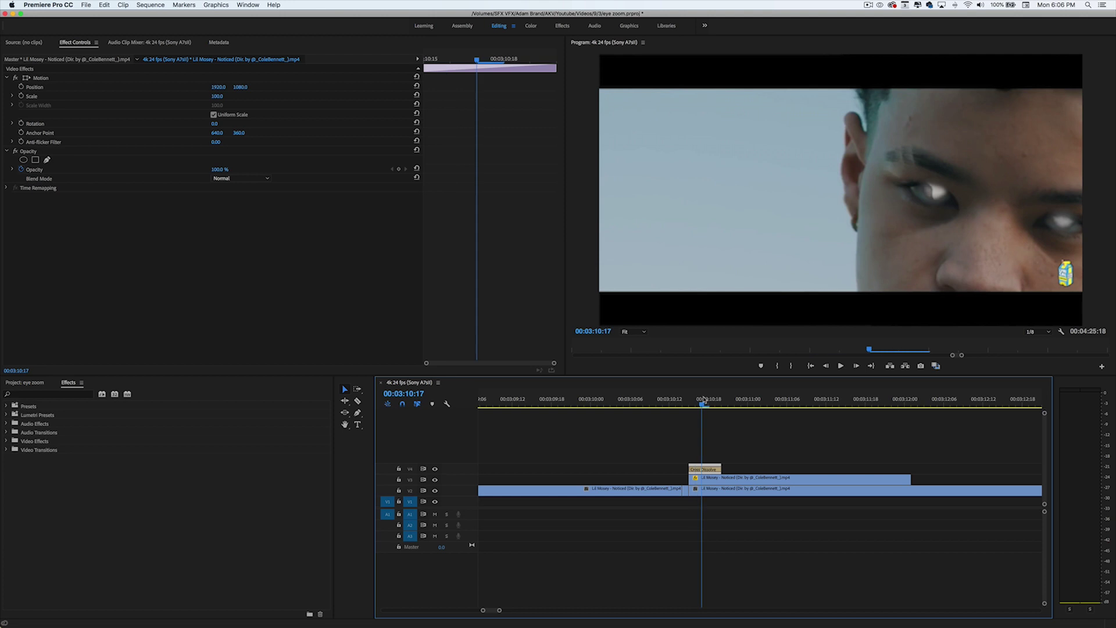
{"action": "left_click", "coordinate": [656, 405]}
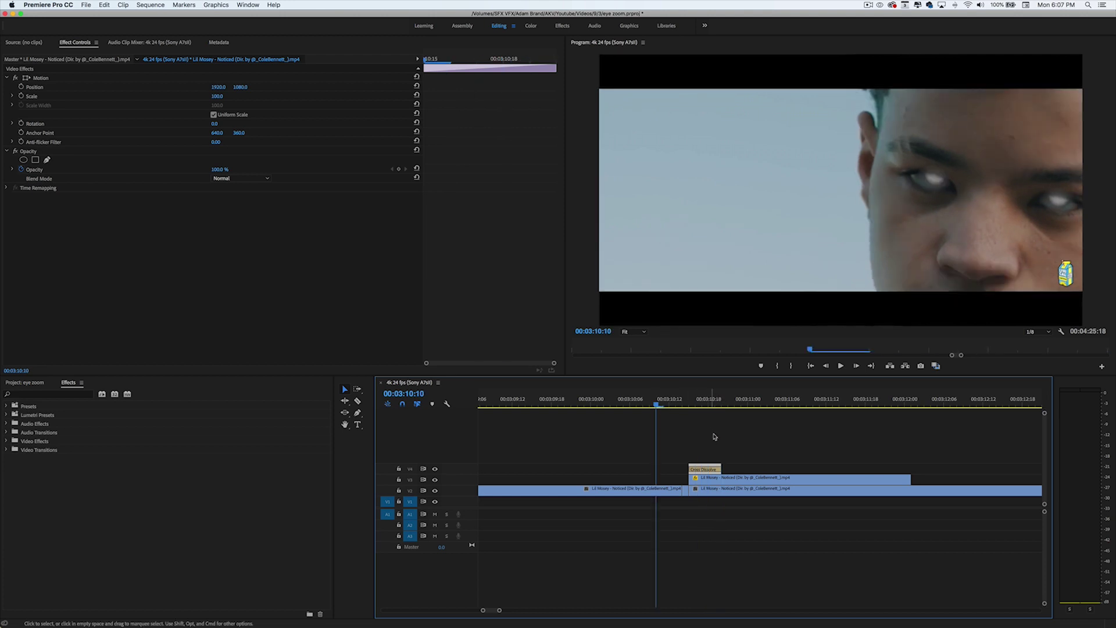
{"action": "left_click_drag", "start_coordinate": [753, 439], "coordinate": [716, 482]}
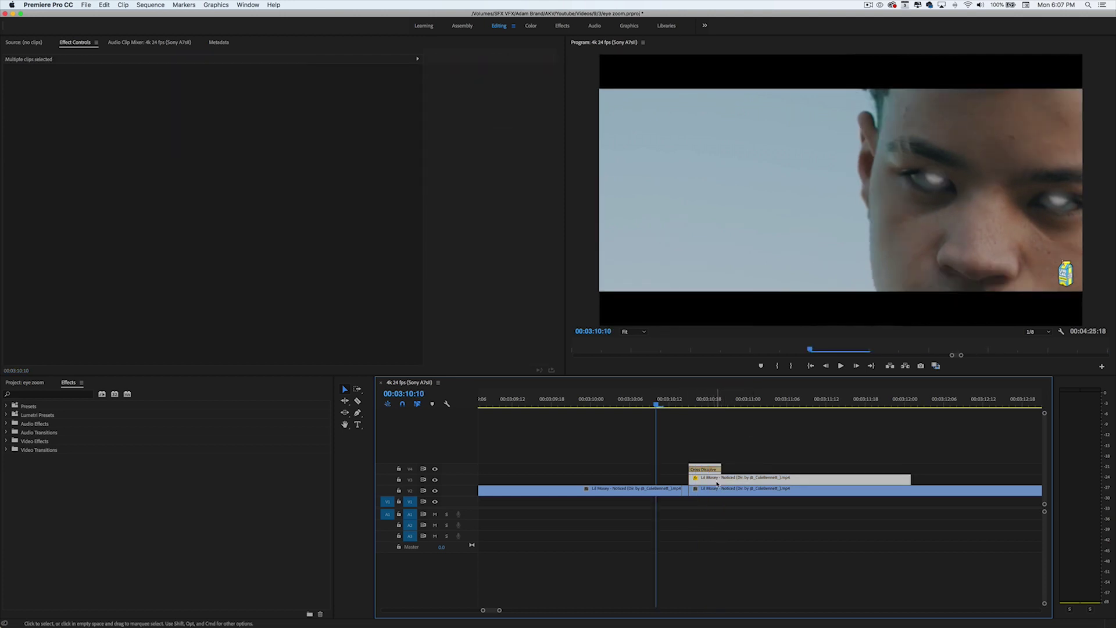
Step: Nest the two stacked eye clips as Nested Sequence 13 and select the nested clip
{"action": "right_click", "coordinate": [716, 482]}
{"action": "left_click", "coordinate": [733, 442]}
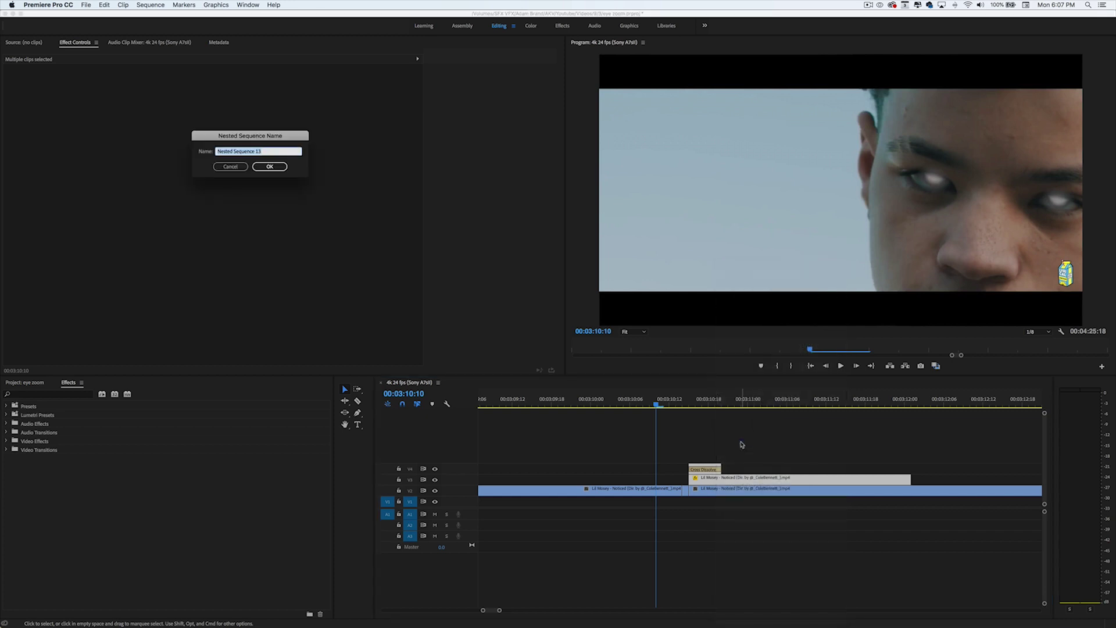
{"action": "key", "text": "Return"}
{"action": "key", "text": "Up"}
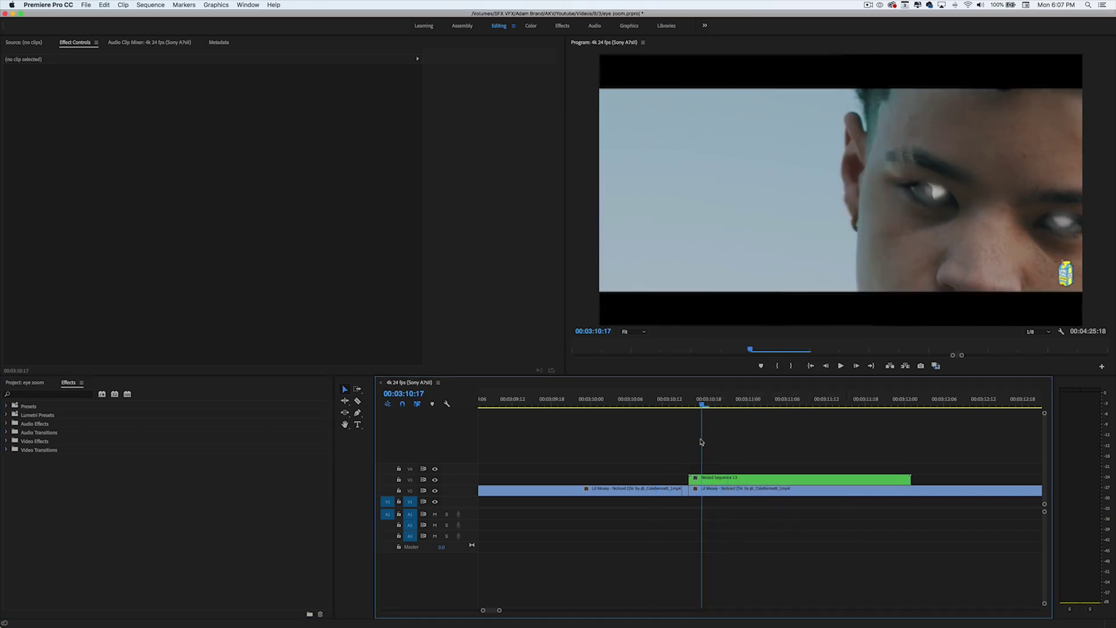
{"action": "left_click", "coordinate": [698, 482]}
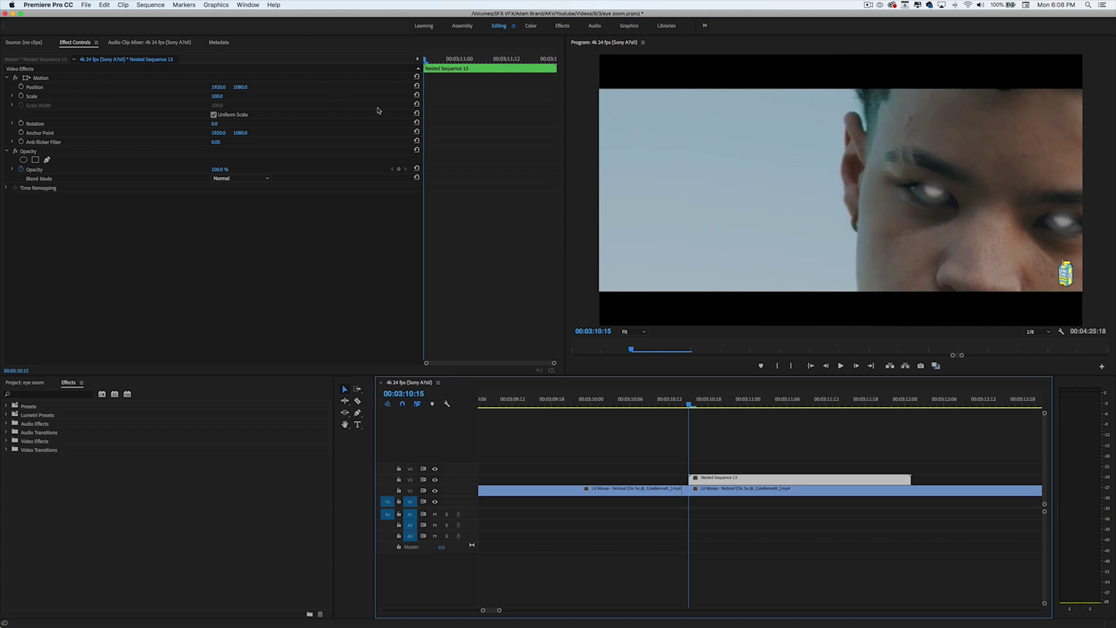
Step: Move Nested Sequence 13's anchor point onto the glowing eye at 2655.8, 1083.5 and mark an out point
{"action": "left_click", "coordinate": [45, 135]}
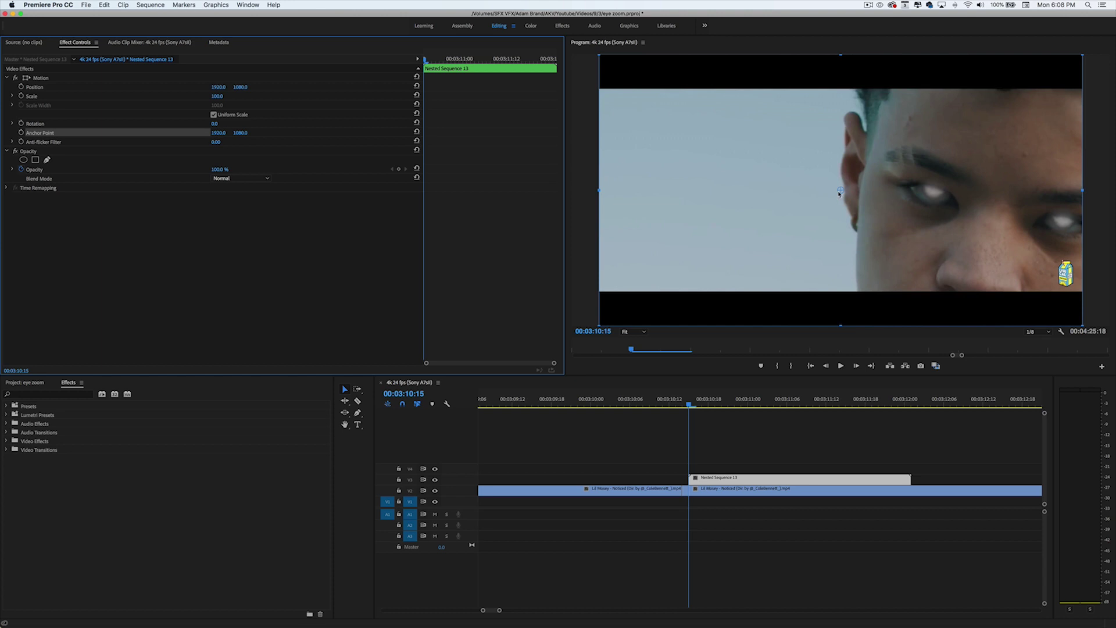
{"action": "left_click_drag", "start_coordinate": [838, 192], "coordinate": [856, 192]}
{"action": "left_click_drag", "start_coordinate": [878, 192], "coordinate": [900, 192]}
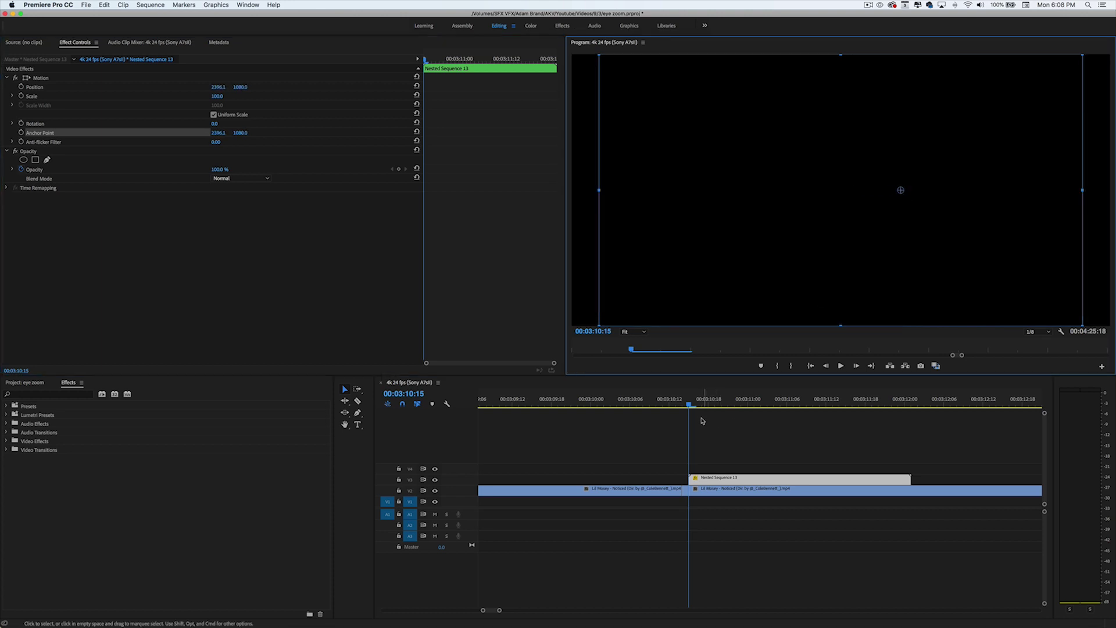
{"action": "left_click", "coordinate": [791, 366]}
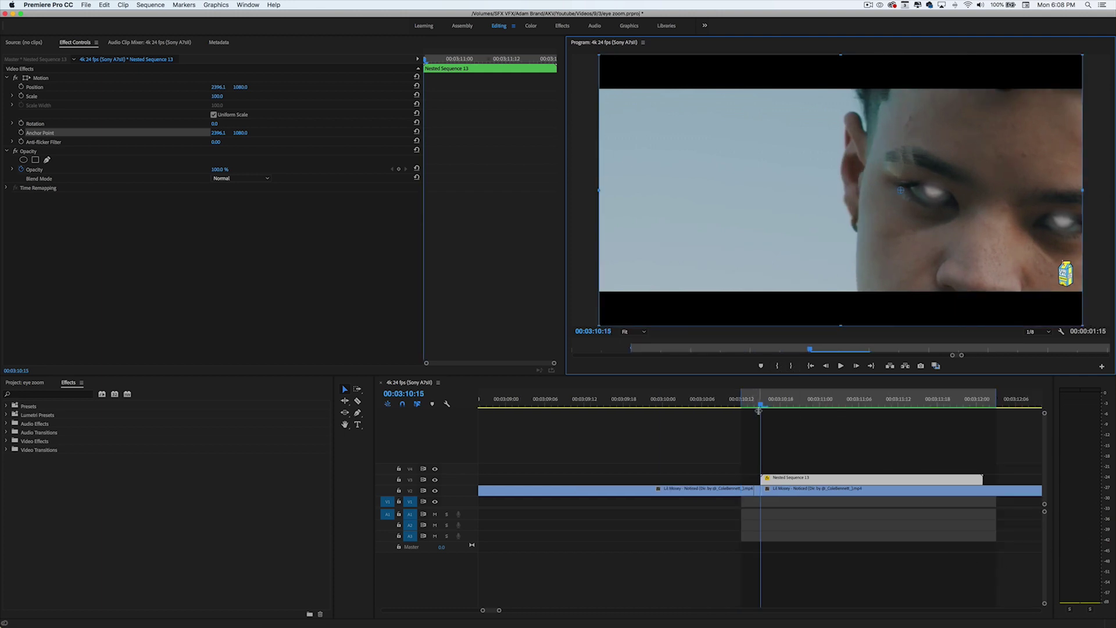
{"action": "left_click_drag", "start_coordinate": [904, 192], "coordinate": [925, 192]}
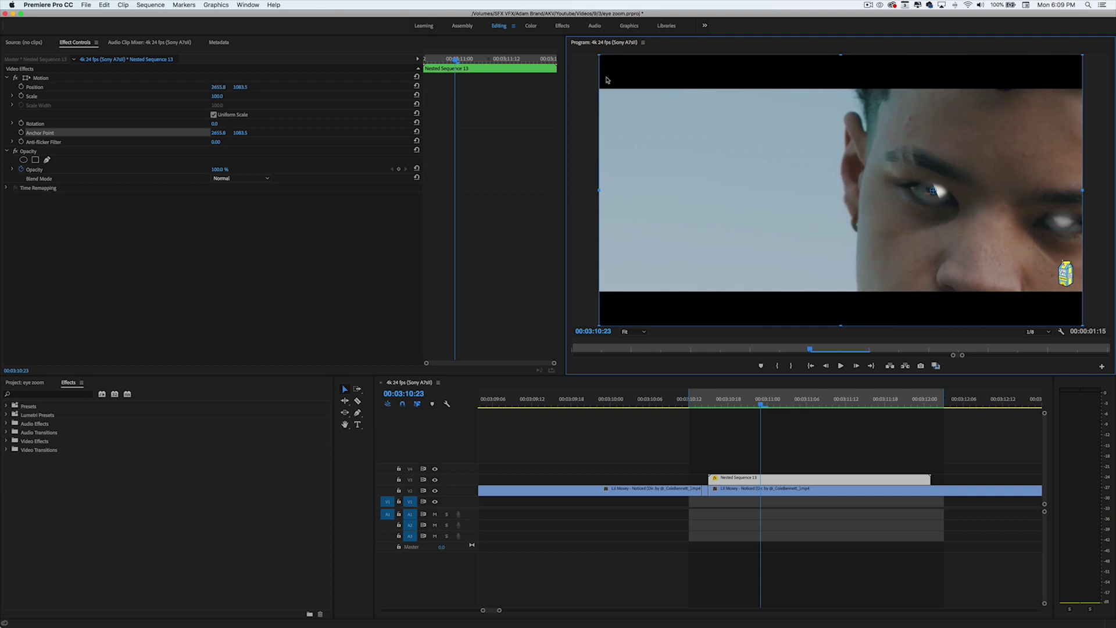
{"action": "key", "text": "Up"}
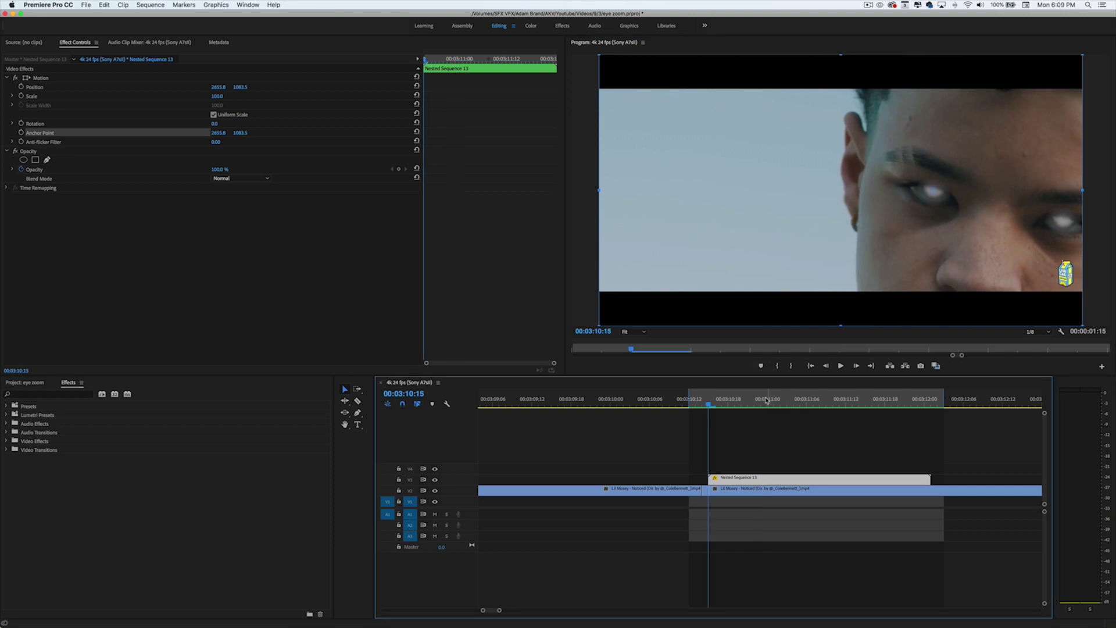
Step: Keyframe Nested Sequence 13's Scale from 100 to 4000 at 00:03:12:01 and preview the zoom
{"action": "left_click", "coordinate": [21, 96]}
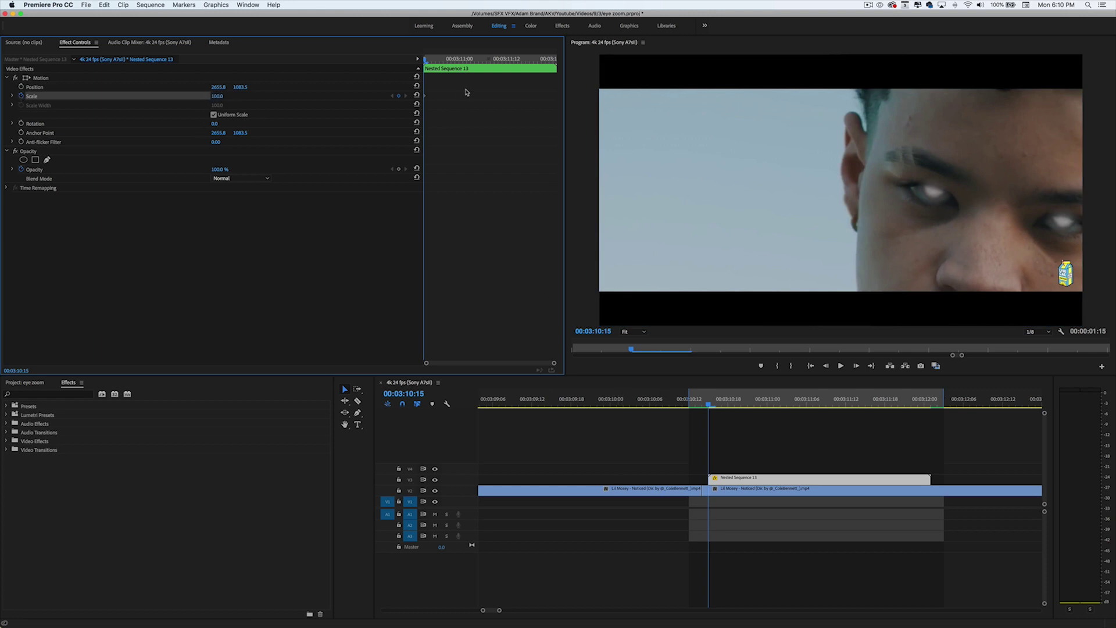
{"action": "left_click_drag", "start_coordinate": [424, 61], "coordinate": [555, 60]}
{"action": "left_click", "coordinate": [398, 96]}
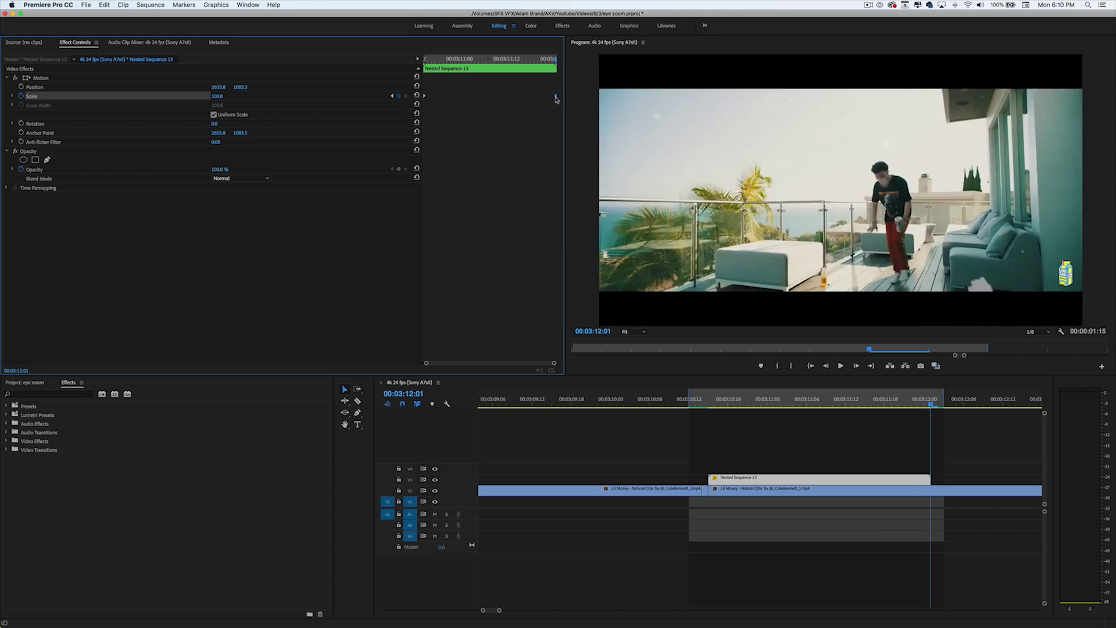
{"action": "left_click", "coordinate": [222, 96]}
{"action": "type", "text": "40"}
{"action": "type", "text": "0"}
{"action": "key", "text": "Return"}
{"action": "left_click", "coordinate": [694, 405]}
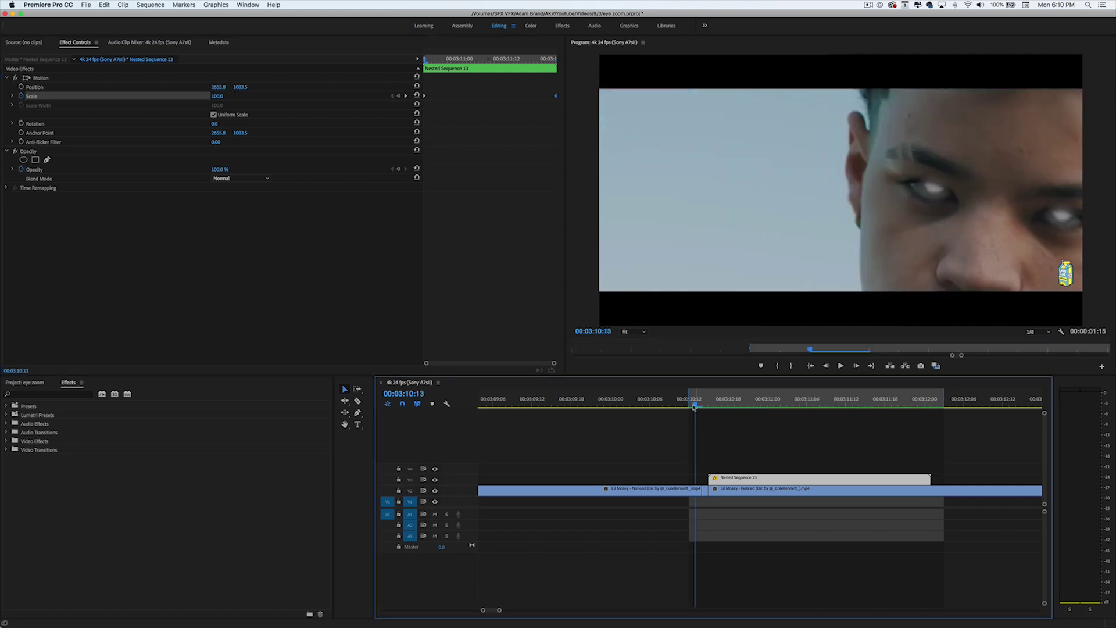
{"action": "key", "text": "space"}
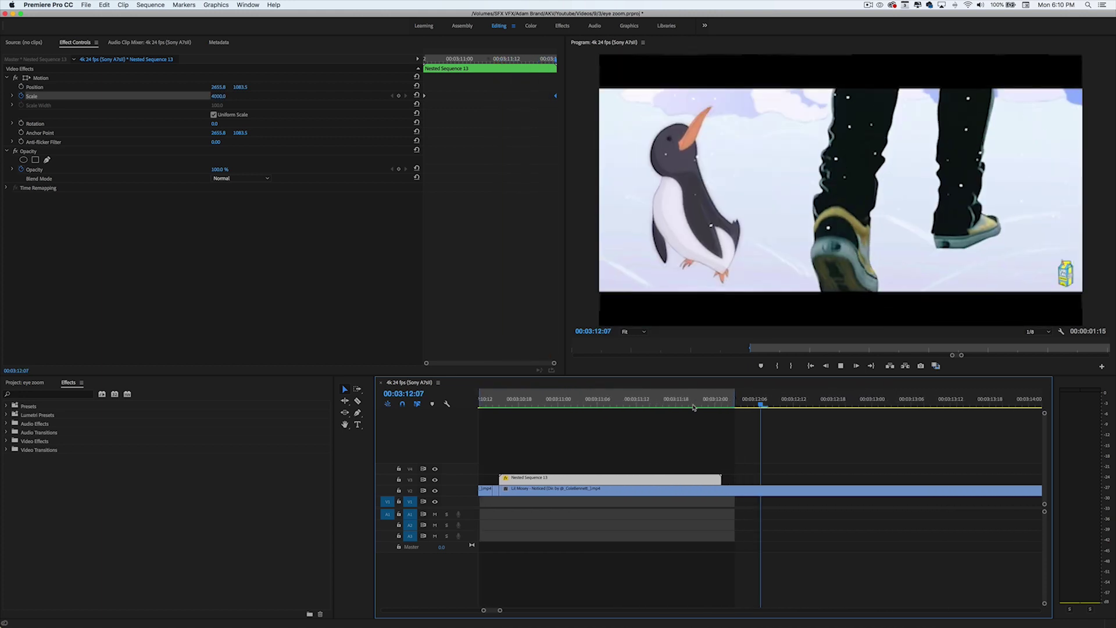
{"action": "key", "text": "space"}
{"action": "left_click_drag", "start_coordinate": [583, 419], "coordinate": [787, 410]}
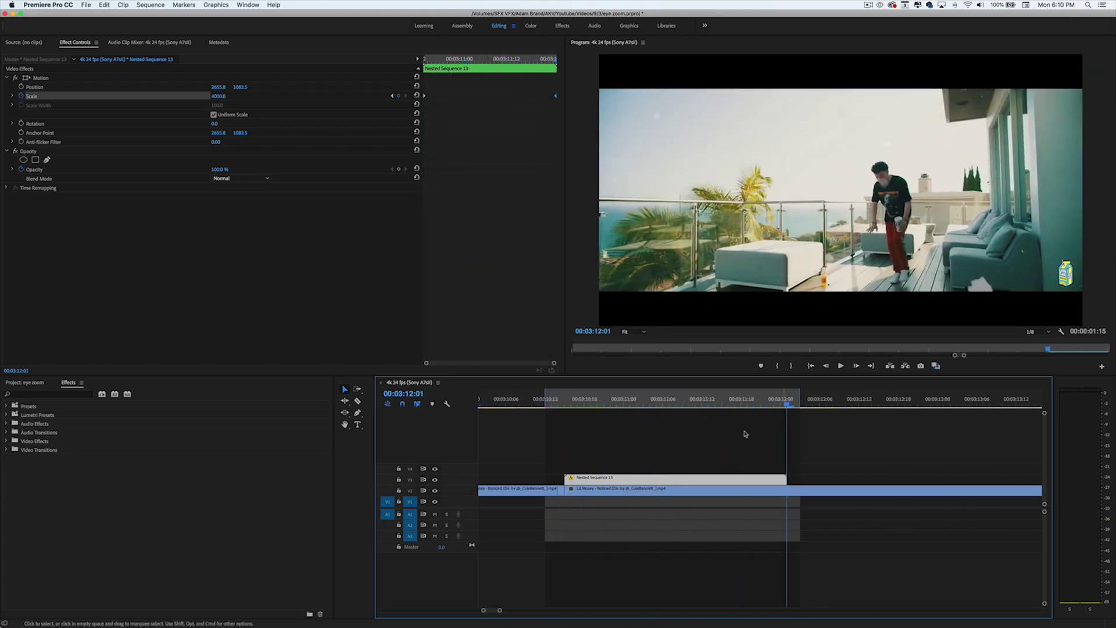
Step: Add a one-second Cross Dissolve at Nested Sequence 13's end and scrub through the eye zoom
{"action": "left_click", "coordinate": [644, 495]}
{"action": "left_click_drag", "start_coordinate": [606, 419], "coordinate": [786, 448]}
{"action": "left_click", "coordinate": [801, 480]}
{"action": "key", "text": "ctrl+d"}
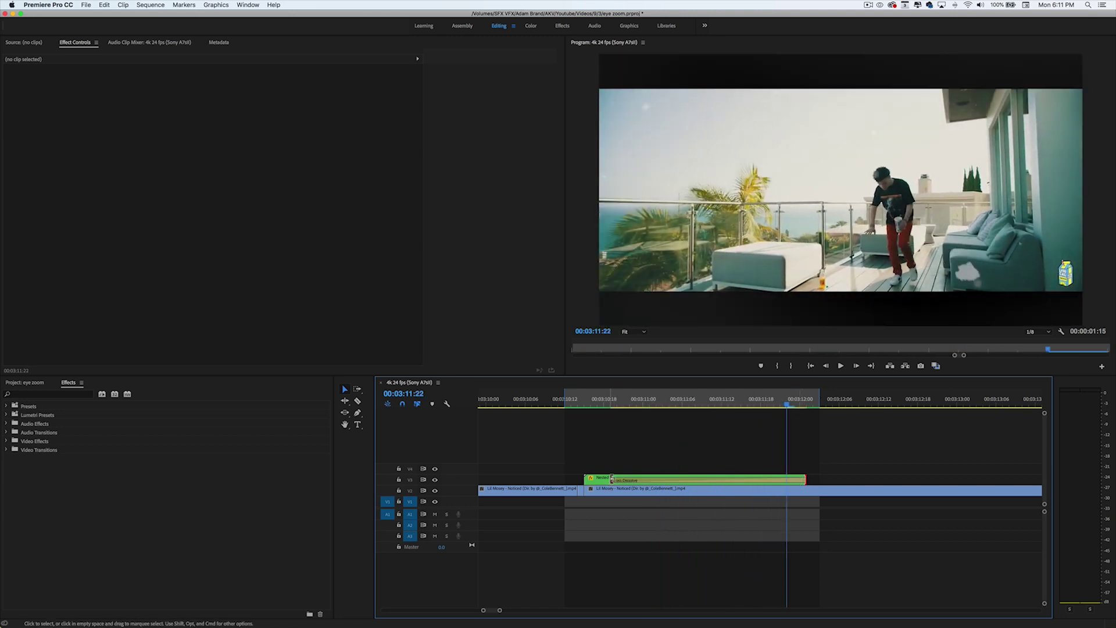
{"action": "left_click_drag", "start_coordinate": [612, 478], "coordinate": [651, 478]}
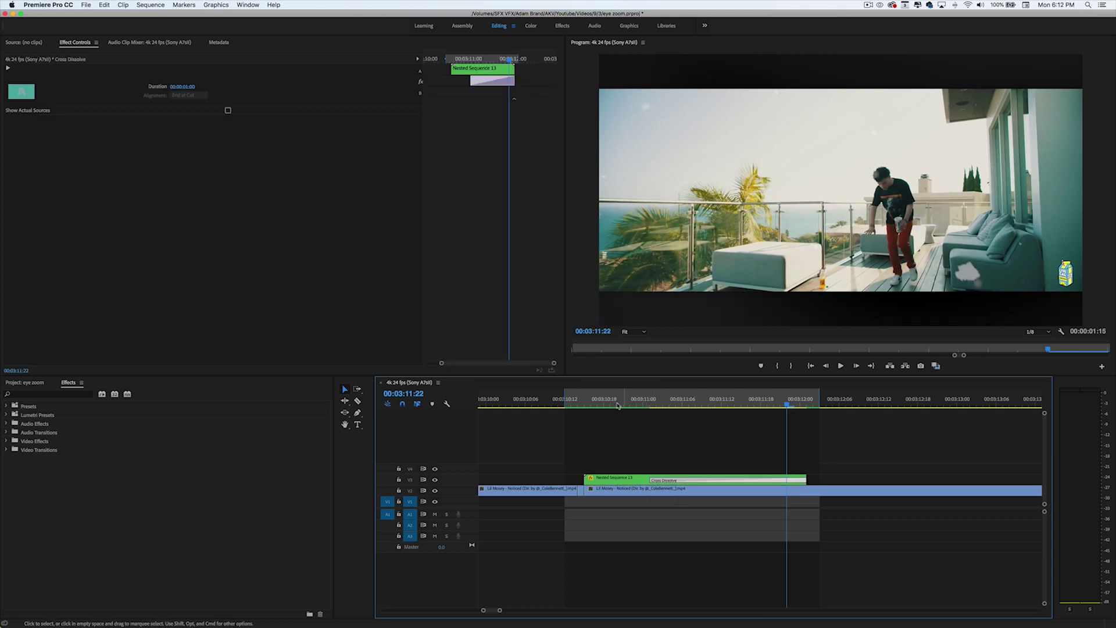
{"action": "left_click_drag", "start_coordinate": [619, 405], "coordinate": [719, 396]}
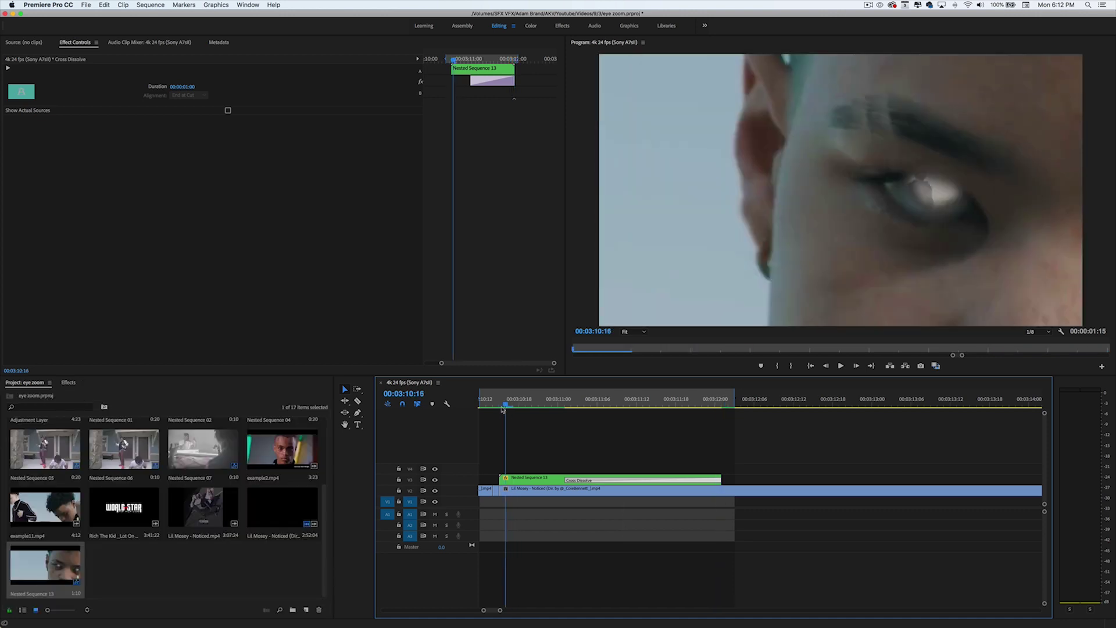
{"action": "mouse_move", "coordinate": [506, 406]}
{"action": "left_mouse_down"}
{"action": "mouse_move", "coordinate": [581, 407]}
{"action": "mouse_move", "coordinate": [525, 409]}
{"action": "left_mouse_up"}
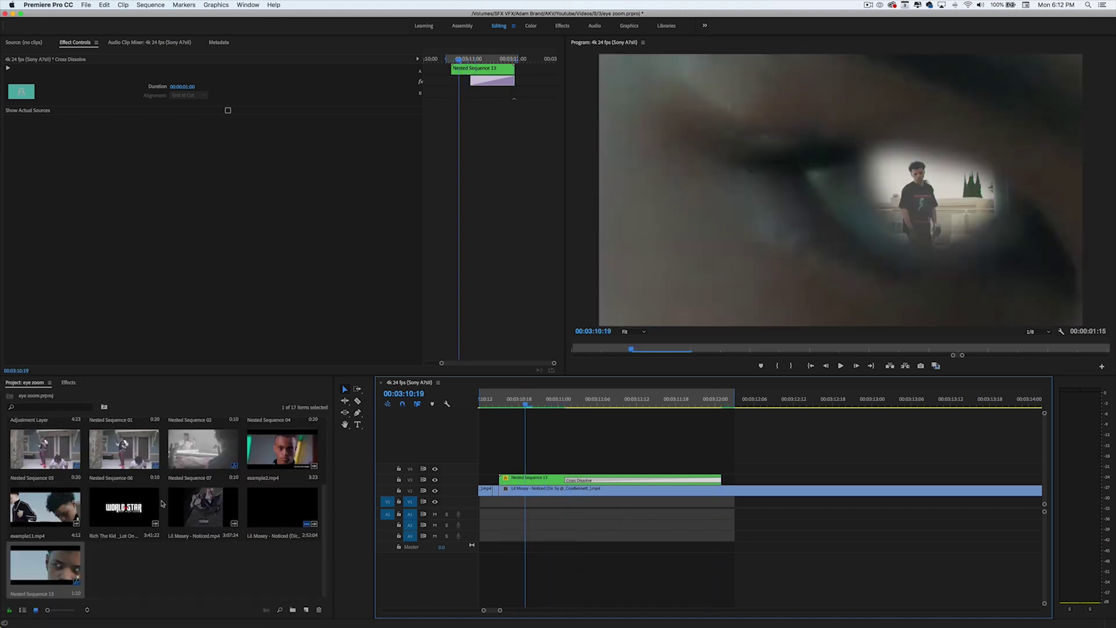
{"action": "left_click_drag", "start_coordinate": [529, 408], "coordinate": [498, 409]}
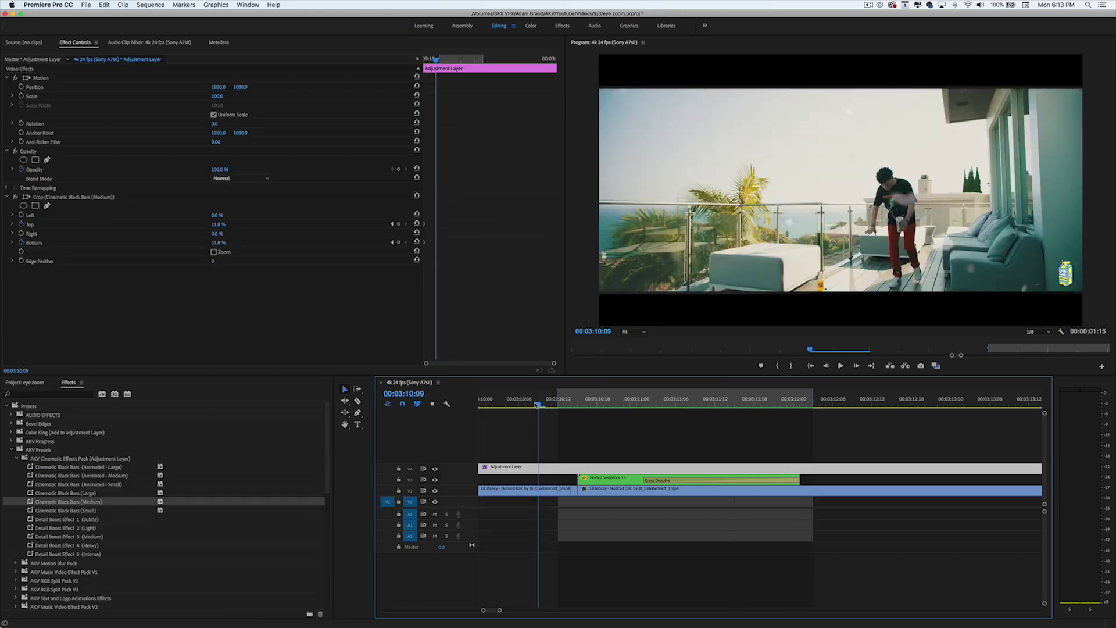
Step: Preview the eye zoom, park the playhead at 00:03:10:15, and select Nested Sequence 13
{"action": "left_click_drag", "start_coordinate": [535, 408], "coordinate": [503, 409]}
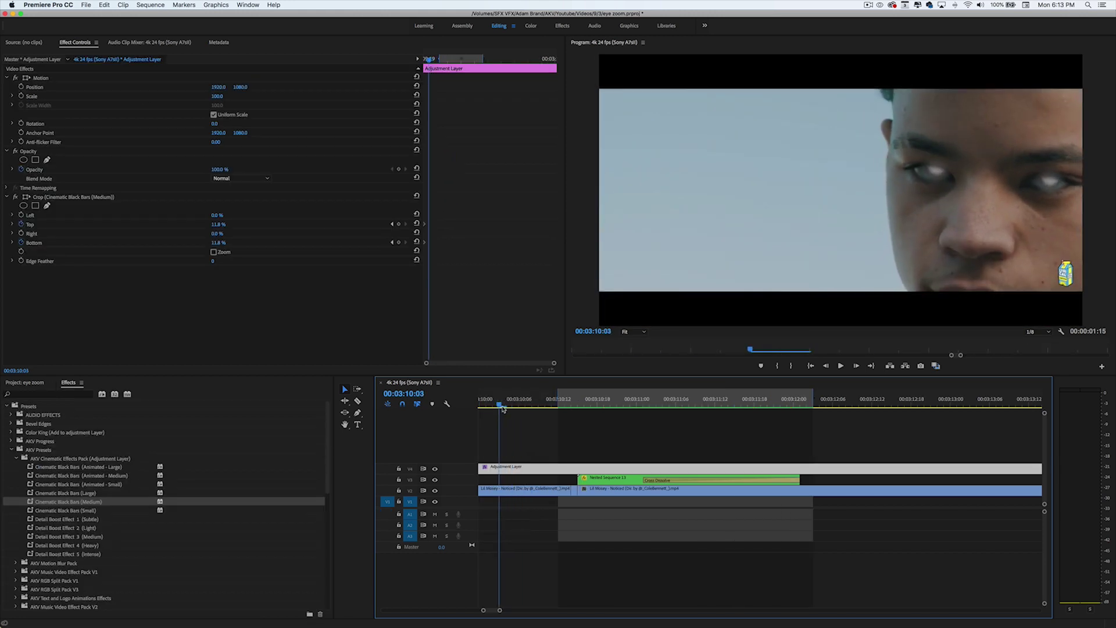
{"action": "key", "text": "space"}
{"action": "key", "text": "space"}
{"action": "left_click", "coordinate": [533, 408]}
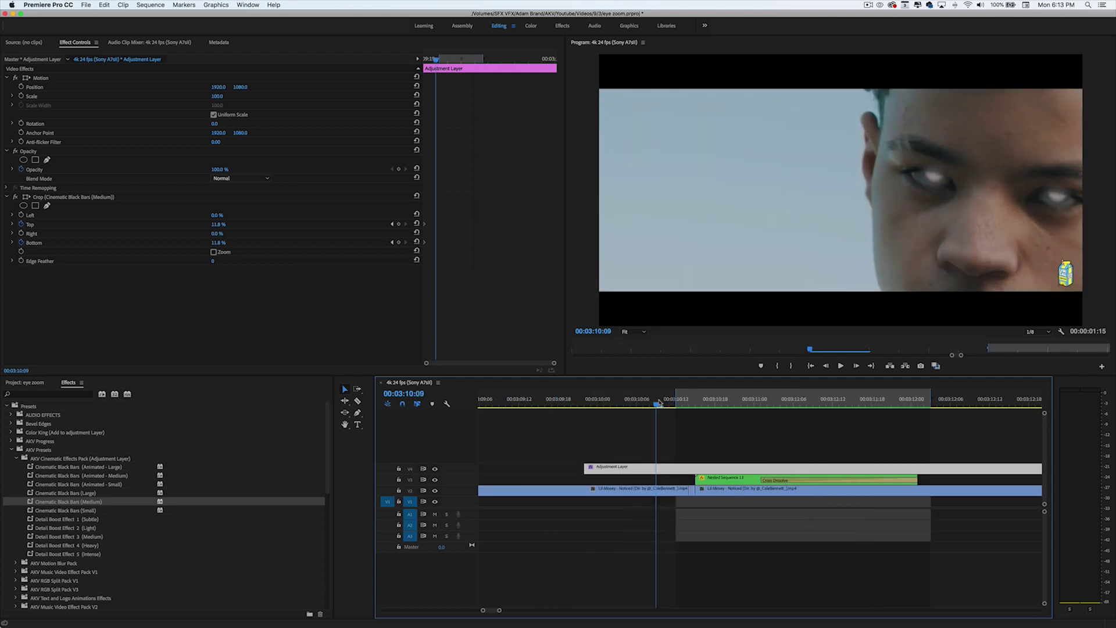
{"action": "left_click", "coordinate": [696, 404]}
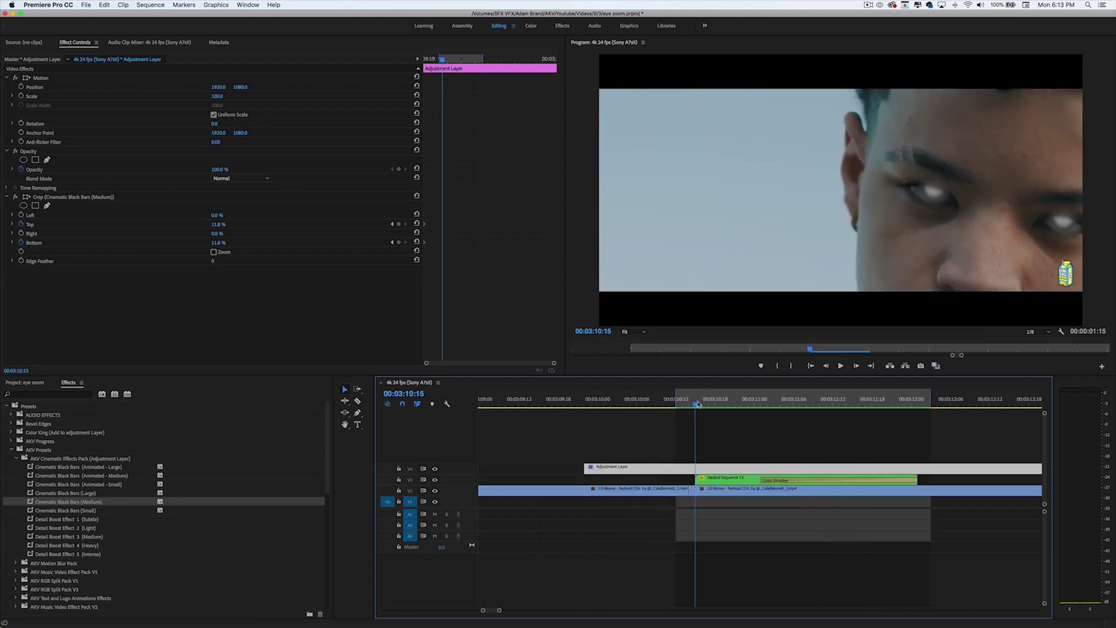
{"action": "left_click", "coordinate": [714, 481]}
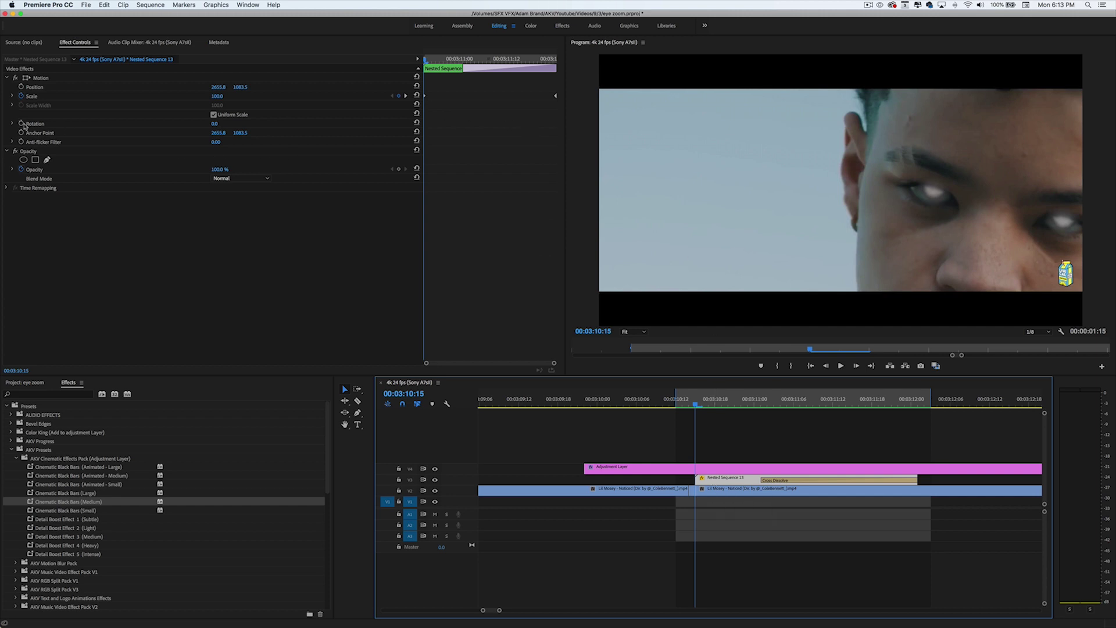
Step: Keyframe Nested Sequence 13's Rotation to reach 1x0.0° at the end Scale keyframe (00:03:12:01)
{"action": "left_click", "coordinate": [21, 123]}
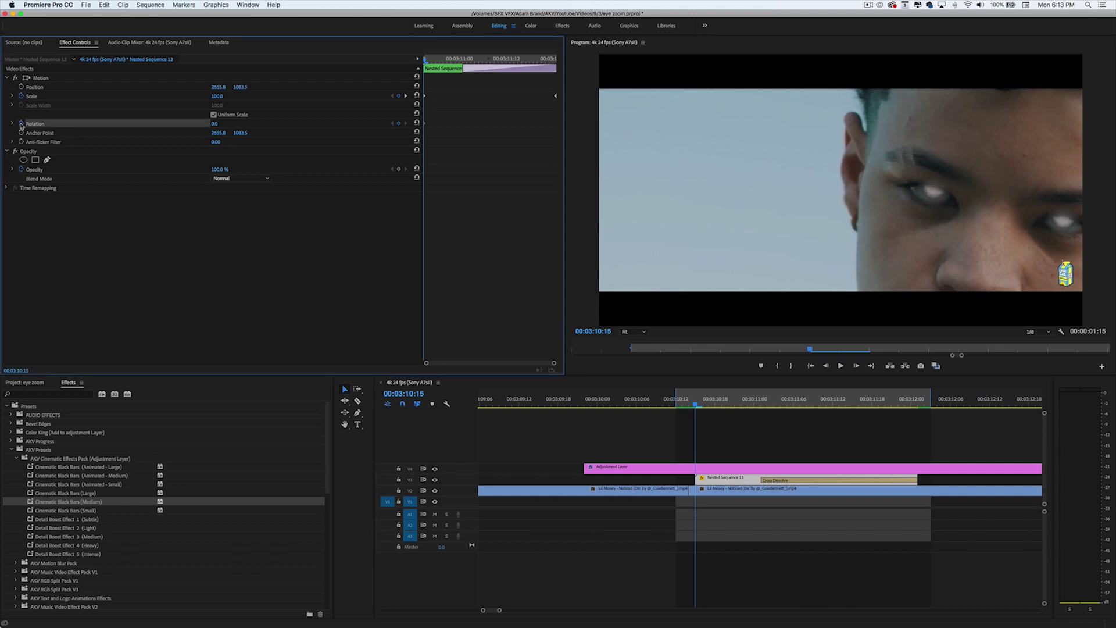
{"action": "left_click", "coordinate": [405, 96]}
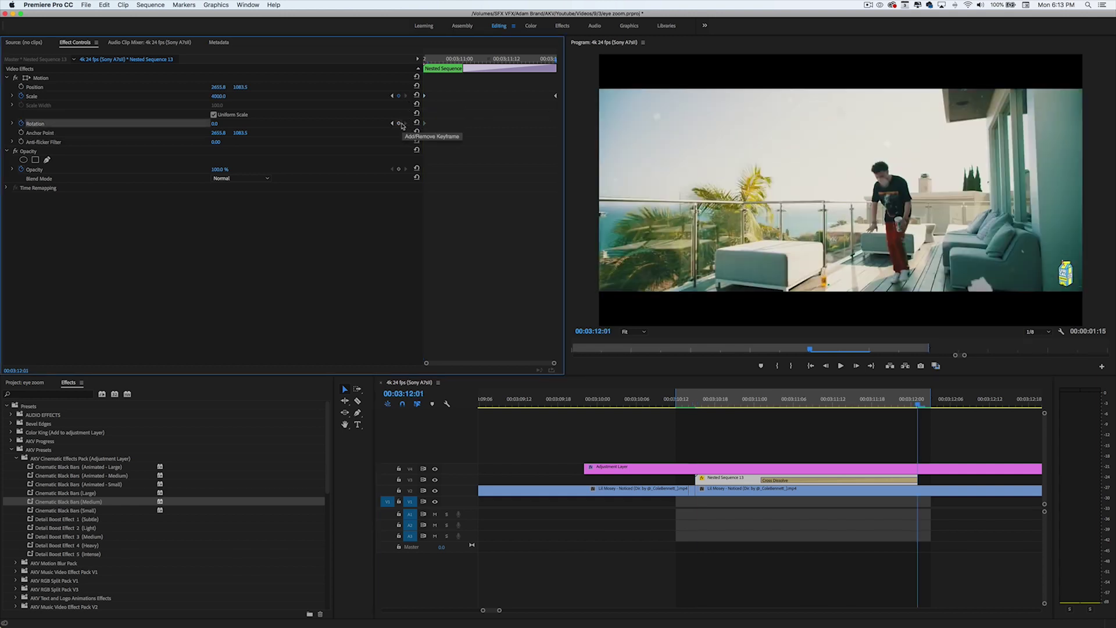
{"action": "left_click", "coordinate": [400, 124]}
{"action": "left_click", "coordinate": [225, 123]}
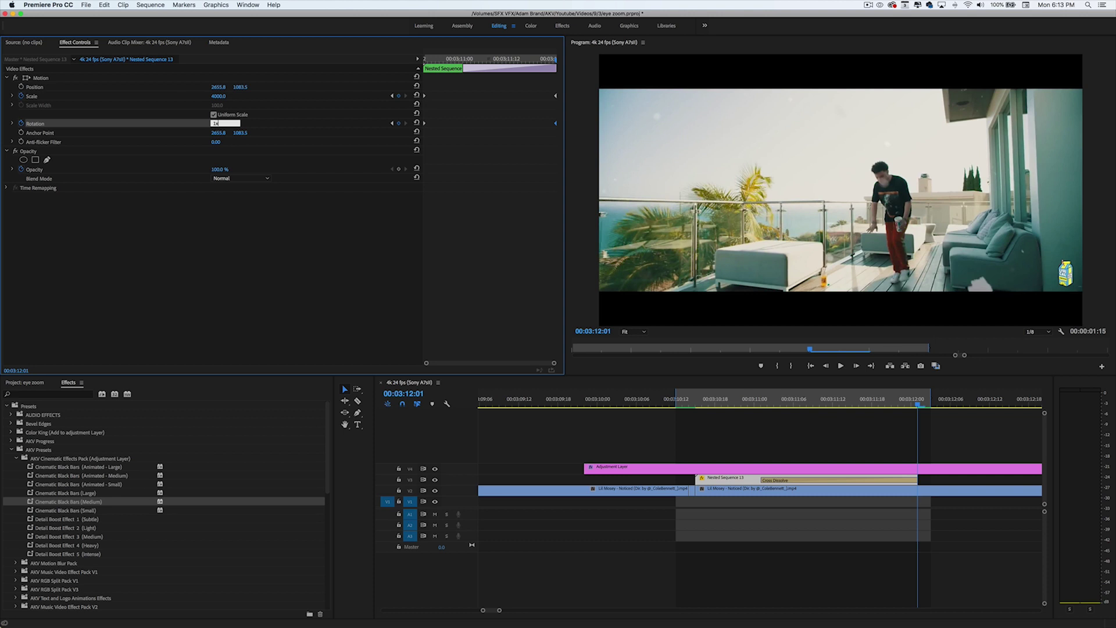
{"action": "type", "text": "1x"}
{"action": "key", "text": "Return"}
{"action": "left_click", "coordinate": [604, 407]}
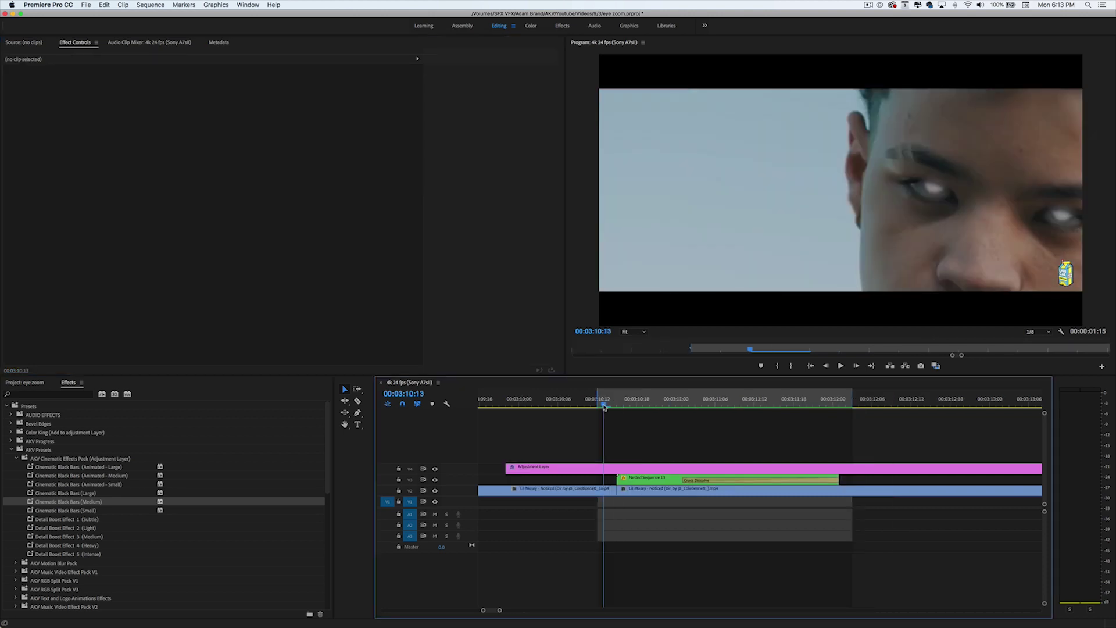
Step: Preview the spinning zoom, then set Nested Sequence 13's Scale keyframe to Ease In
{"action": "key", "text": "space"}
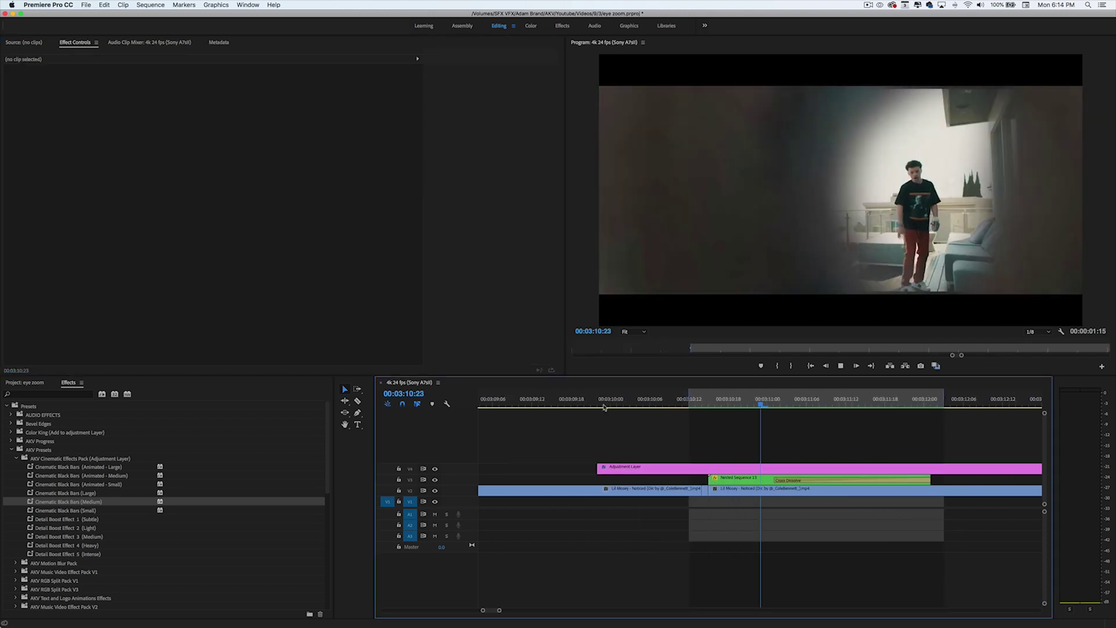
{"action": "mouse_move", "coordinate": [540, 405]}
{"action": "left_mouse_down"}
{"action": "mouse_move", "coordinate": [523, 406]}
{"action": "mouse_move", "coordinate": [537, 405]}
{"action": "left_mouse_up"}
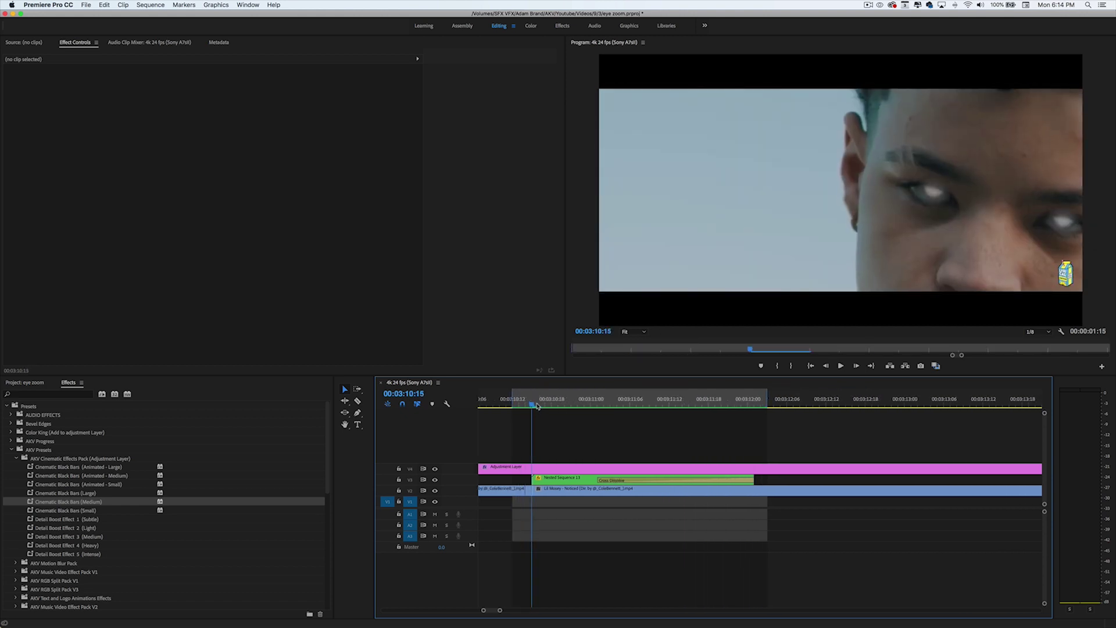
{"action": "left_click", "coordinate": [555, 479]}
{"action": "left_click", "coordinate": [425, 115]}
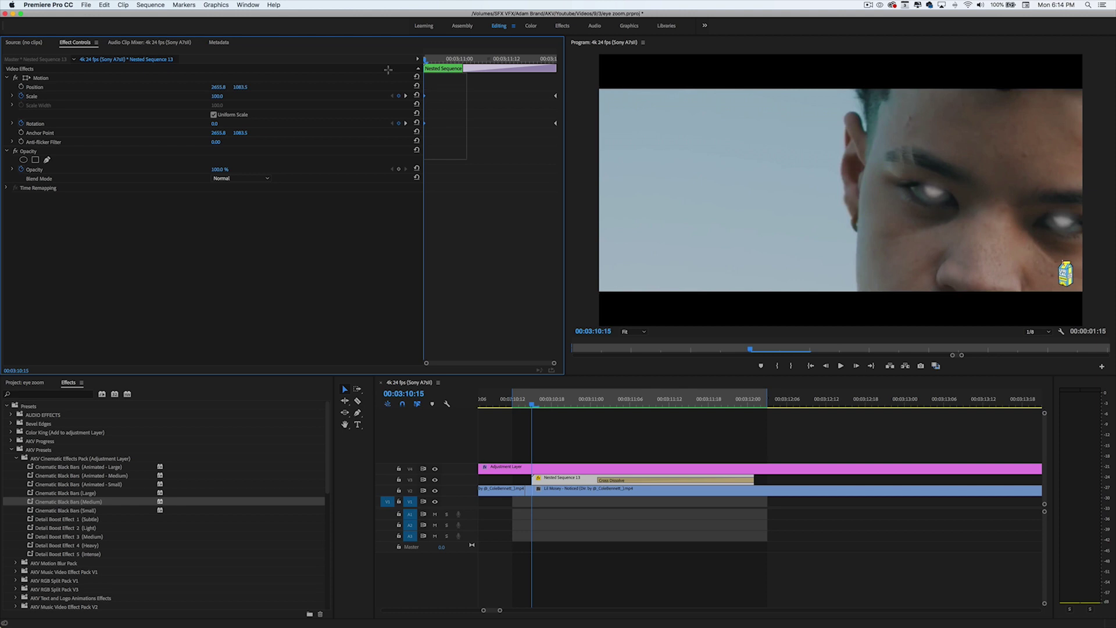
{"action": "right_click", "coordinate": [425, 97]}
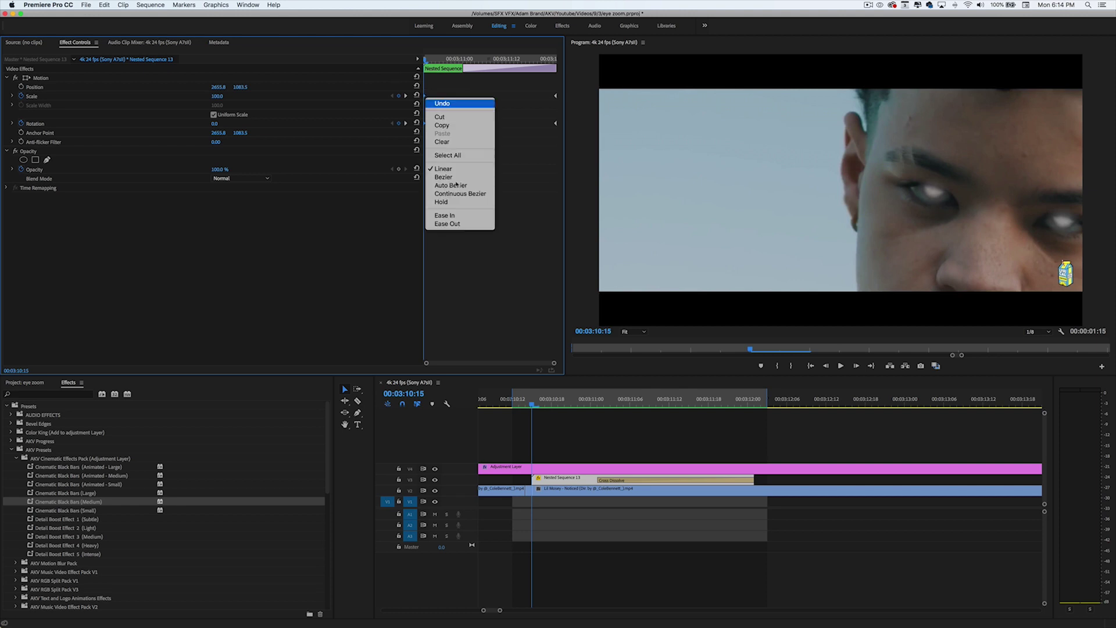
{"action": "left_click", "coordinate": [452, 215]}
Step: Apply easing to the Rotation keyframe and preview the smoothed spinning zoom
{"action": "key", "text": "space"}
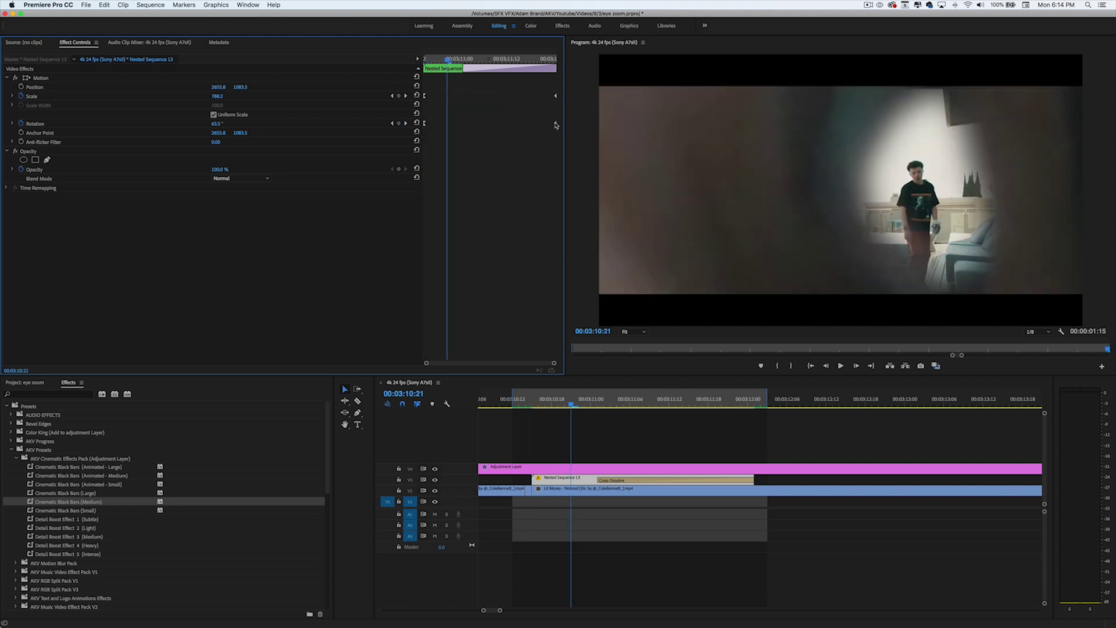
{"action": "right_click", "coordinate": [555, 125]}
{"action": "left_click", "coordinate": [588, 213]}
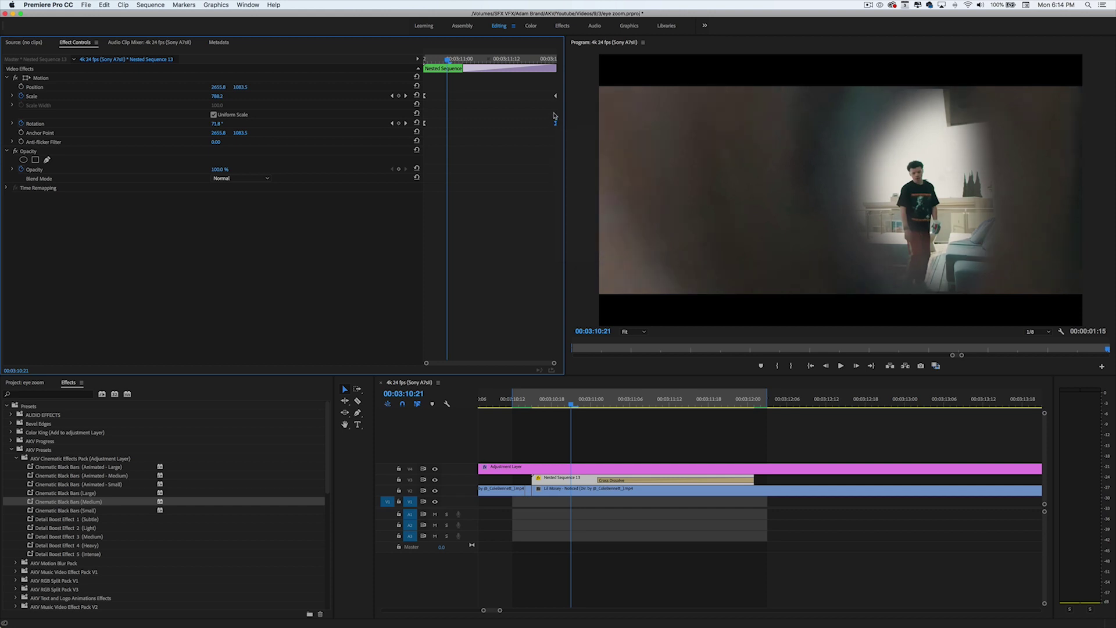
{"action": "key", "text": "space"}
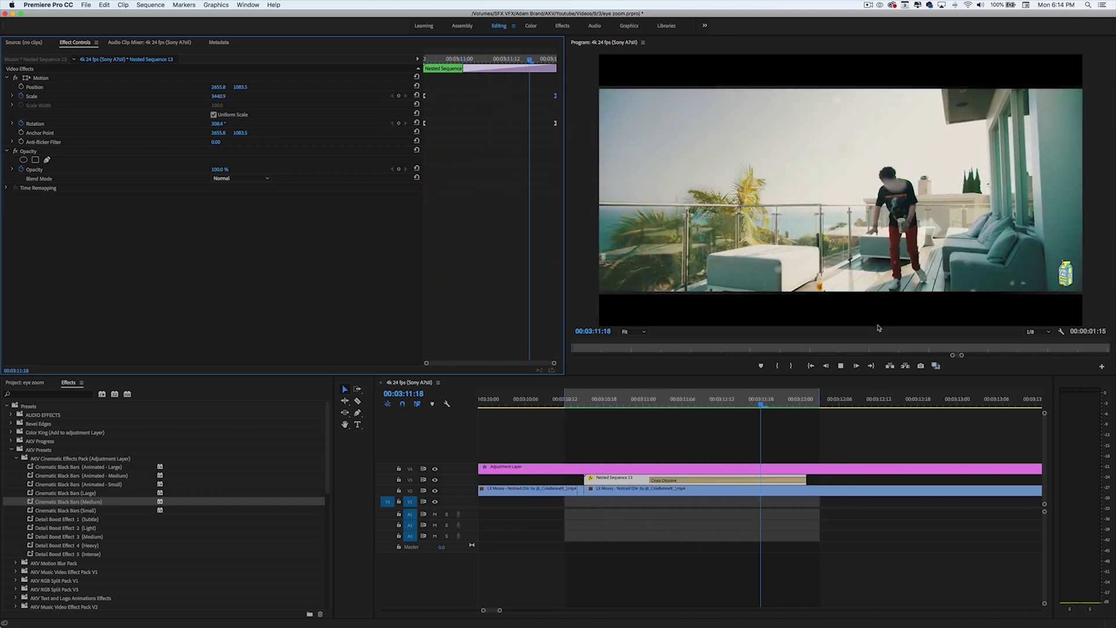
{"action": "key", "text": "space"}
{"action": "left_click", "coordinate": [553, 406]}
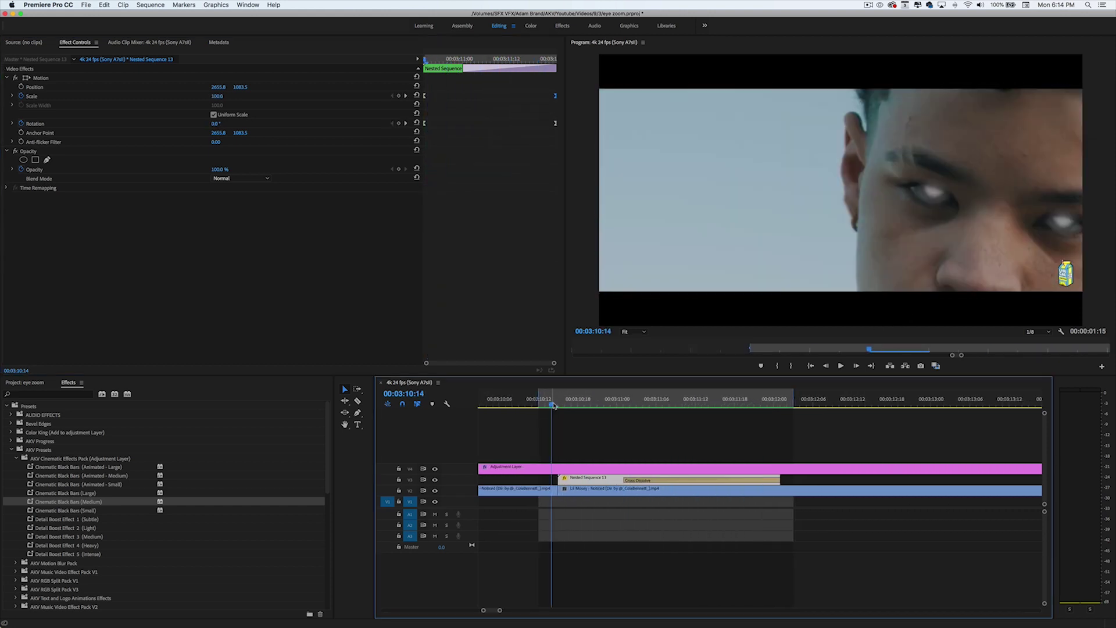